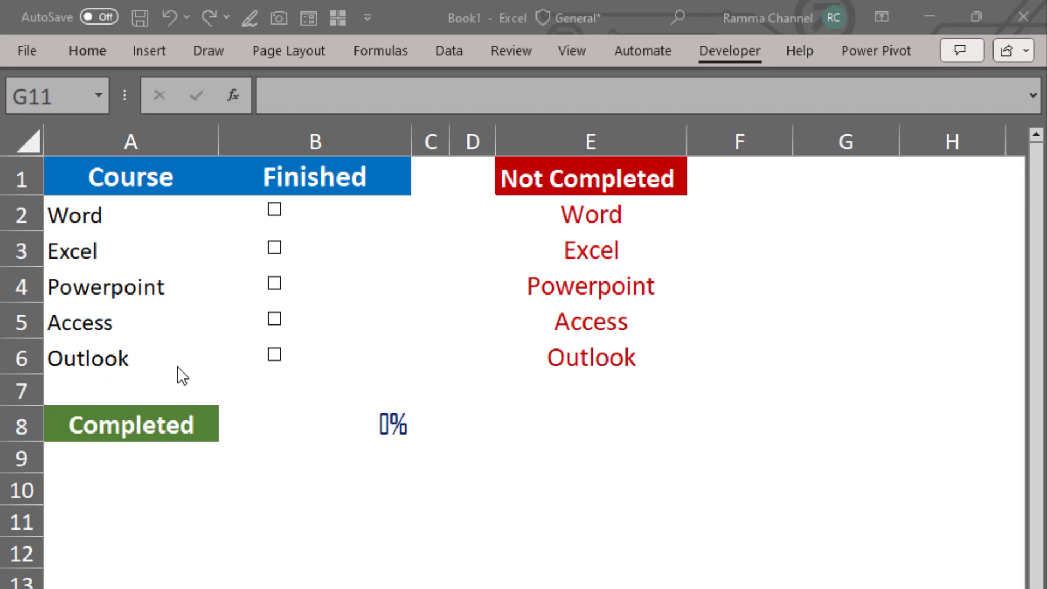
Step: Tick all five course checkboxes, Excel through Word, bringing progress to 100%
left_click(275, 251)
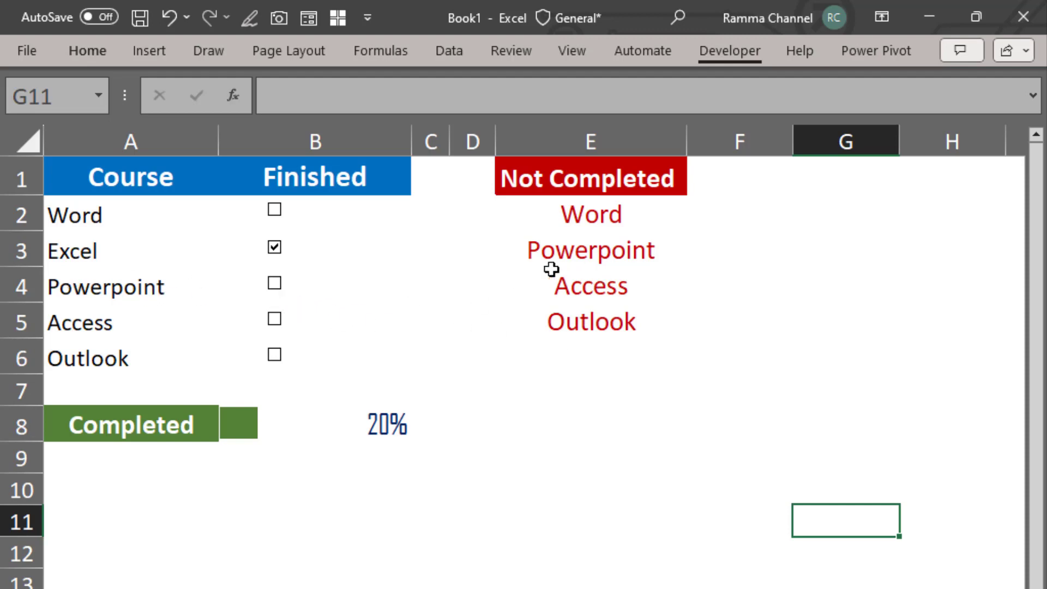
left_click(275, 285)
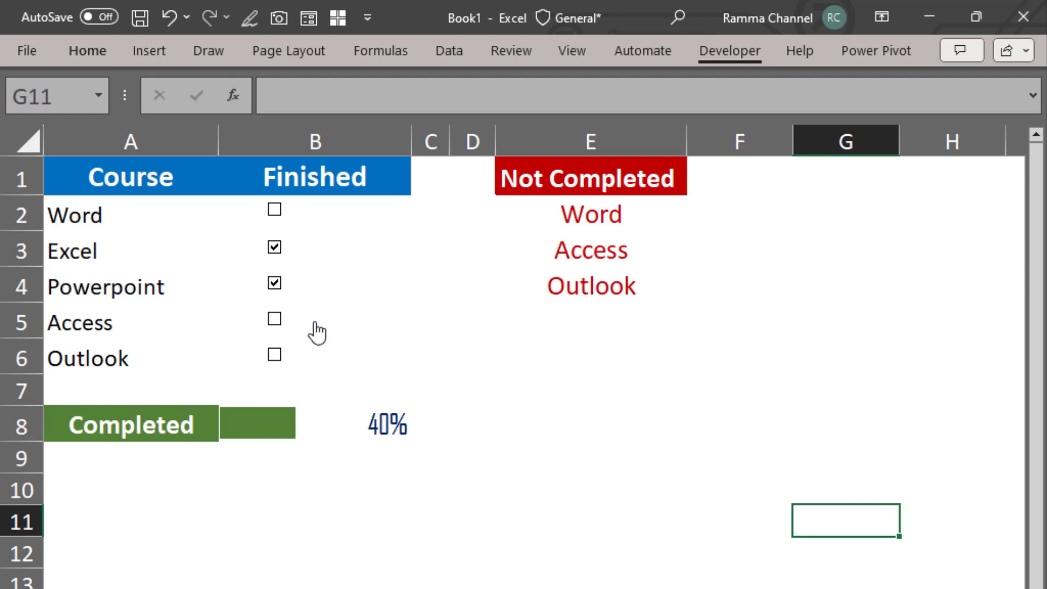
left_click(274, 320)
left_click(274, 355)
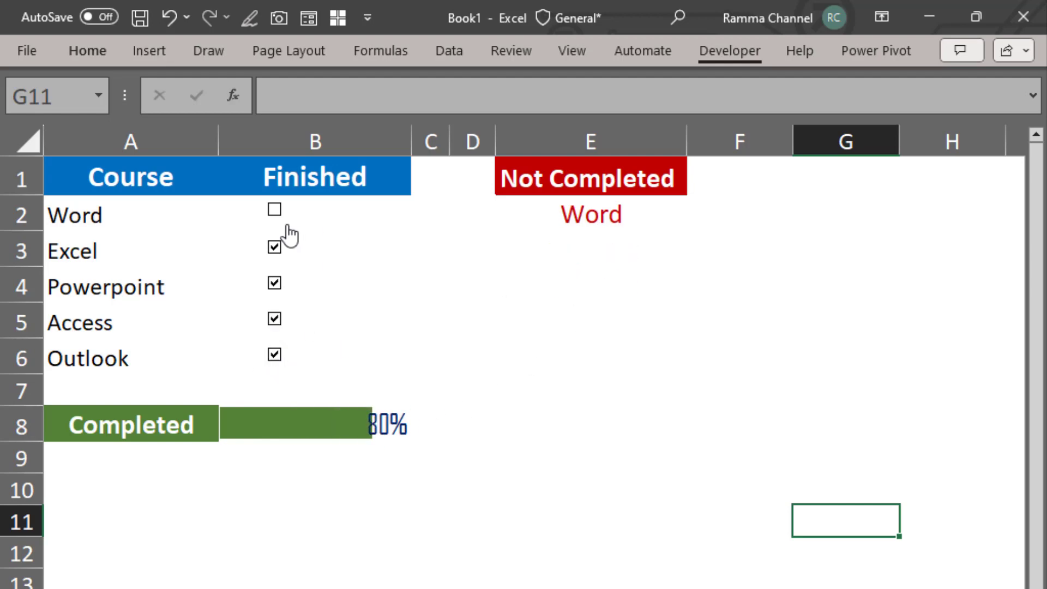
left_click(275, 211)
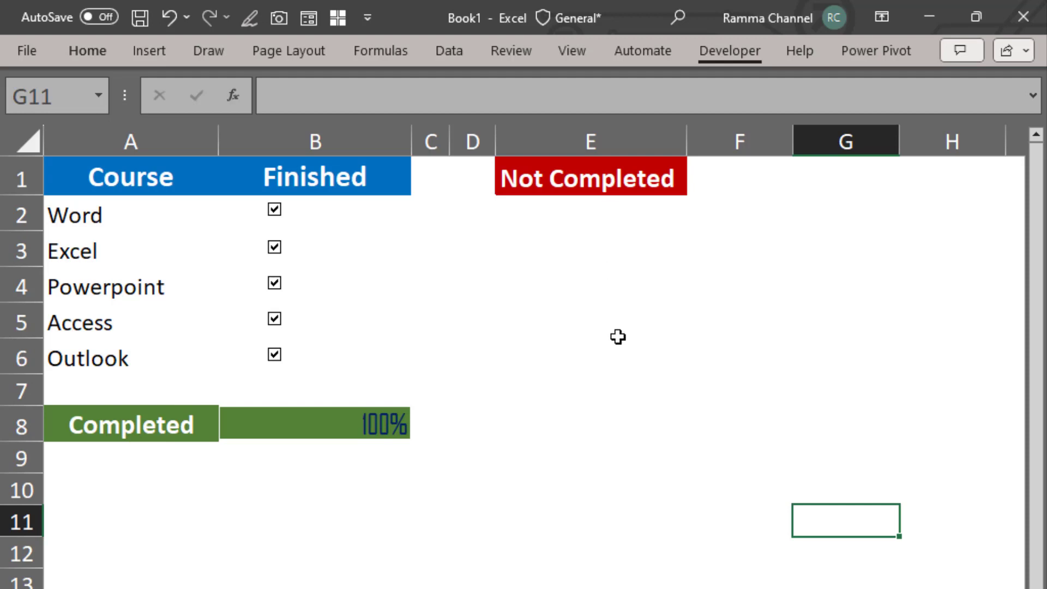
Step: Untick every course again so progress returns to 0%
left_click(275, 249)
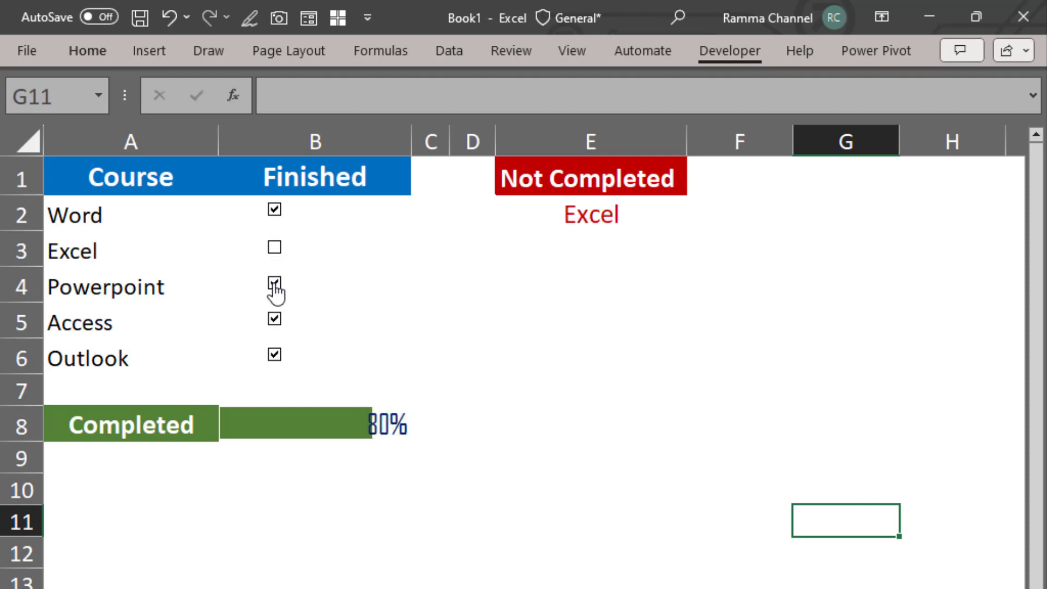
left_click(274, 283)
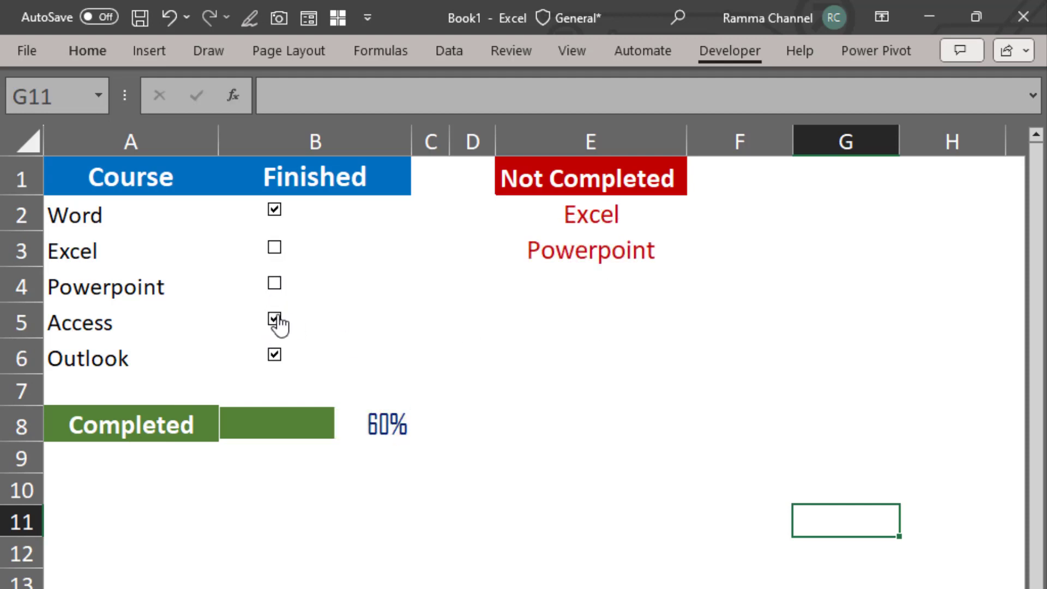
left_click(274, 319)
left_click(274, 209)
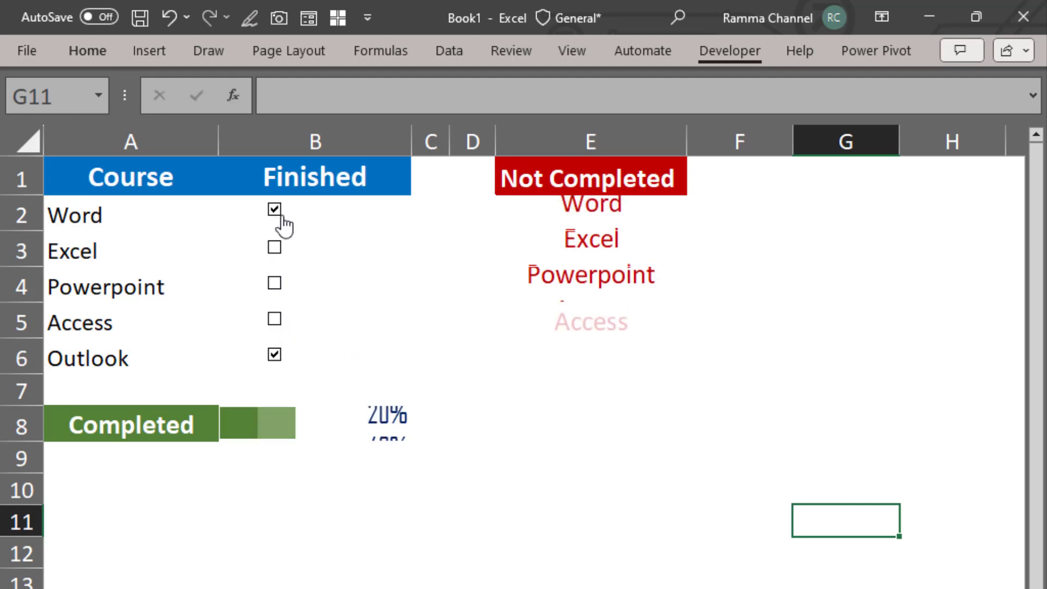
left_click(274, 209)
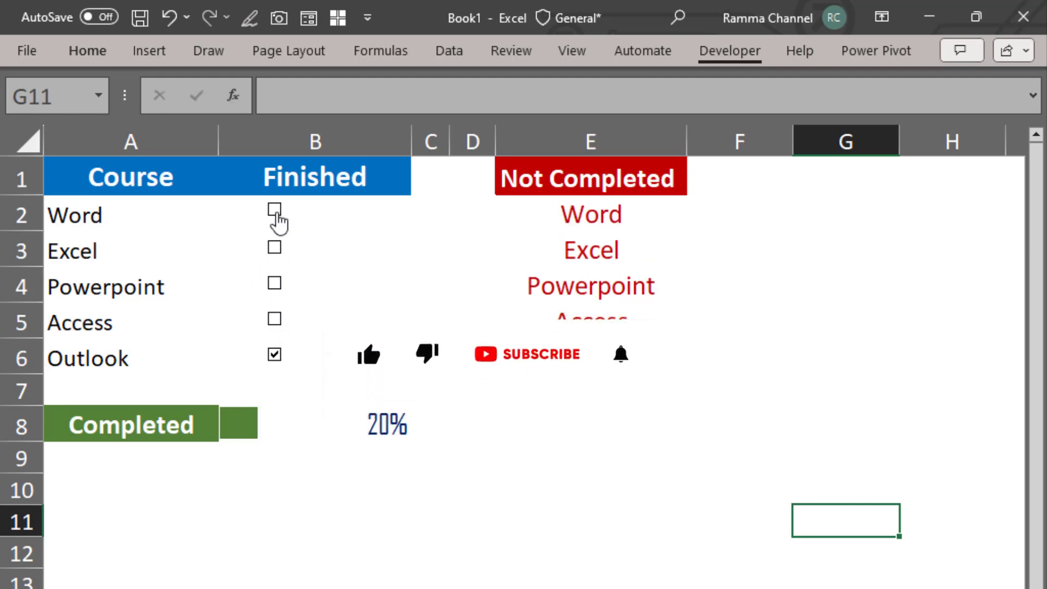
left_click(274, 355)
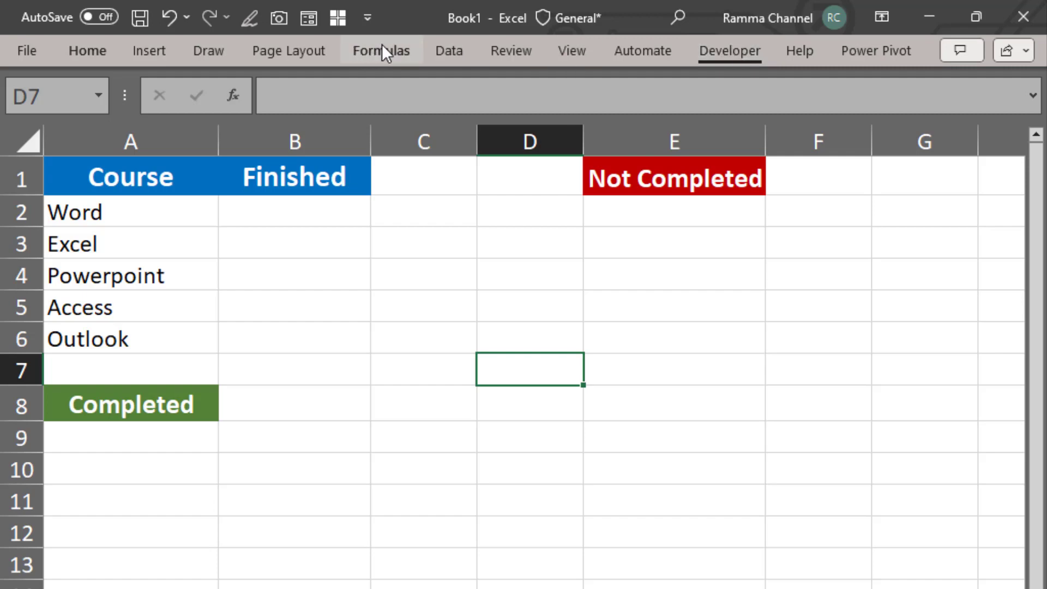
Step: Tick Developer in the Customize the Ribbon main tabs list and apply it
right_click(594, 53)
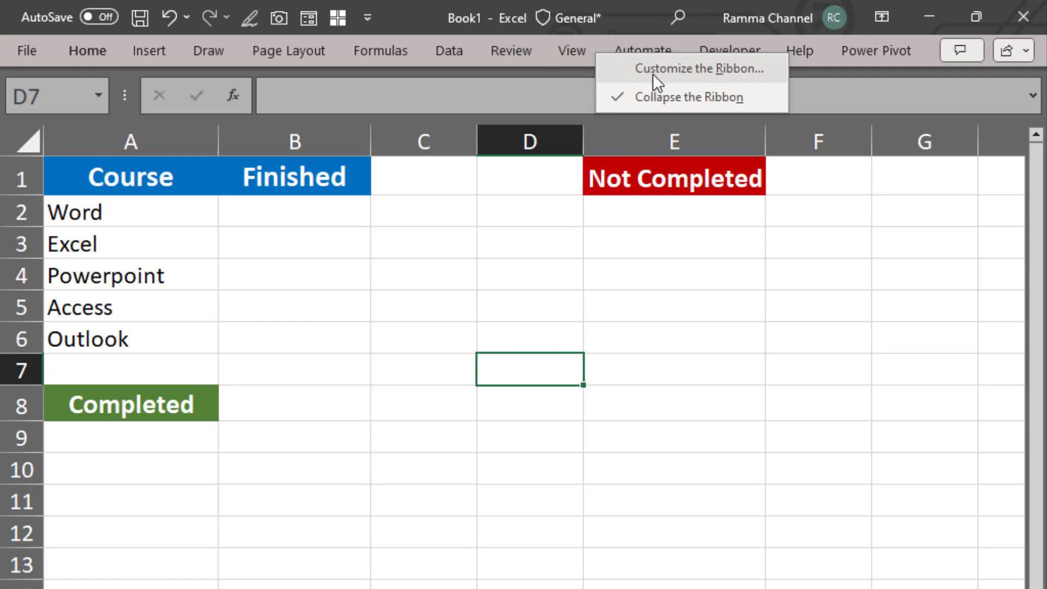
left_click(685, 67)
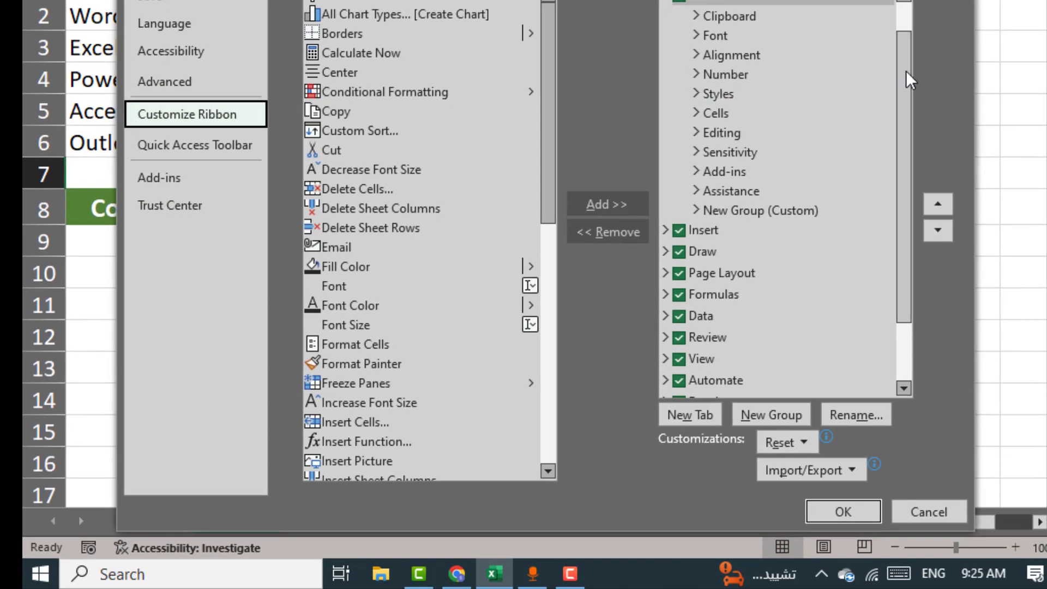
left_click_drag(905, 70, 910, 159)
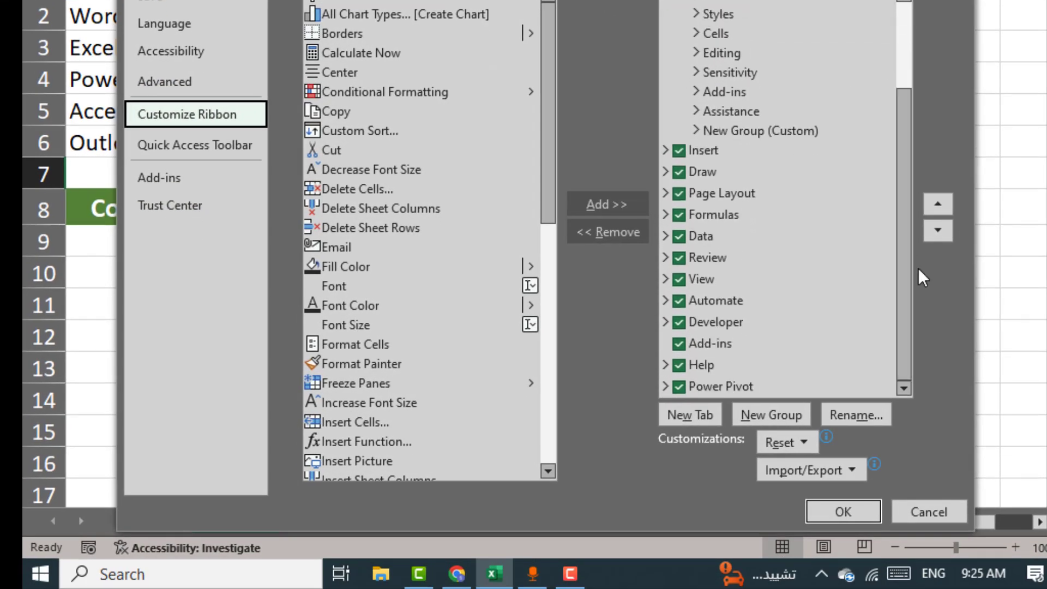
left_click(679, 321)
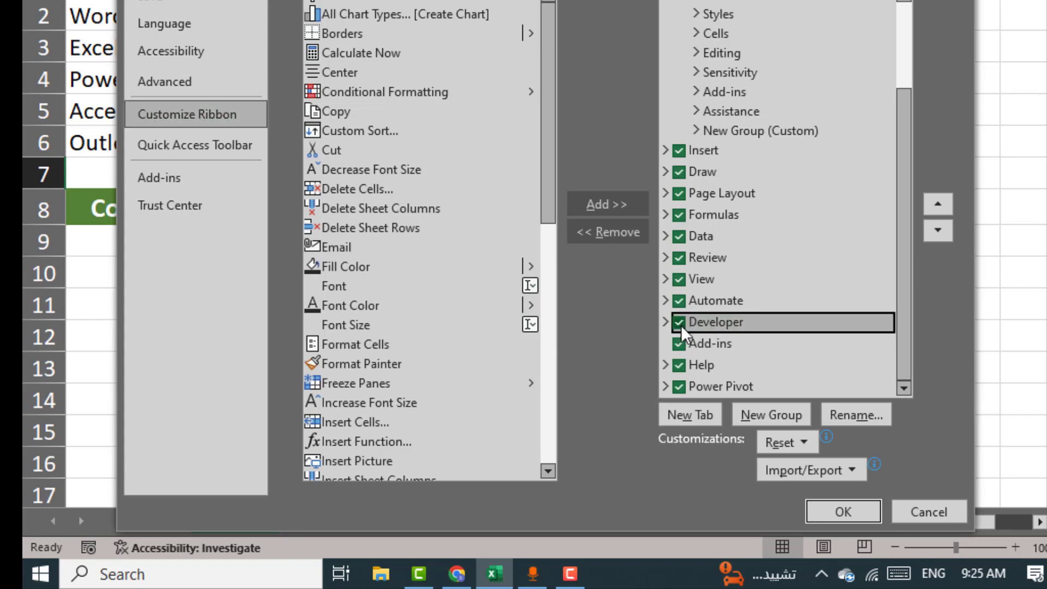
left_click(844, 512)
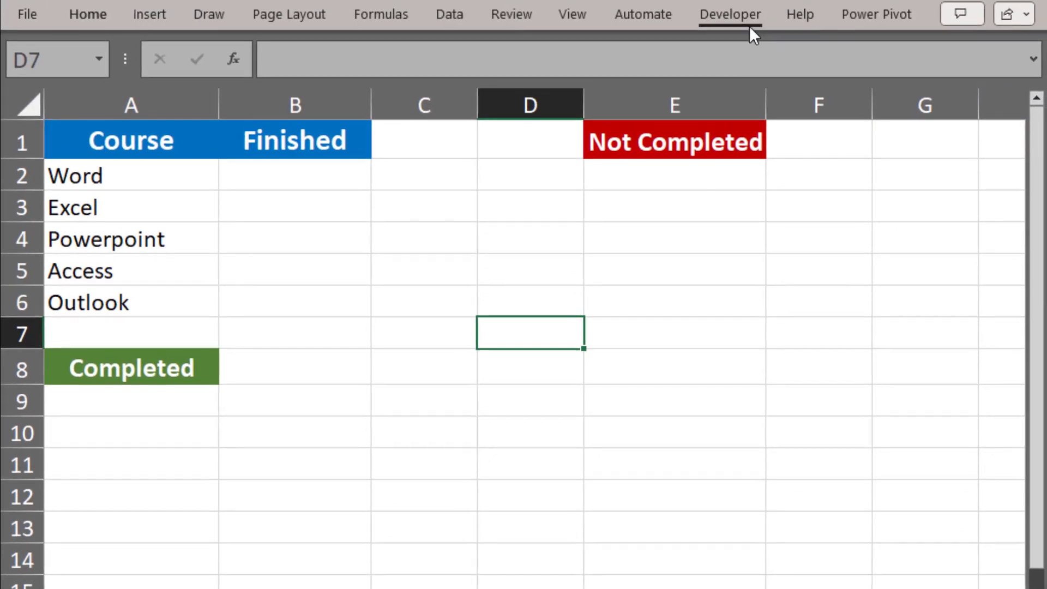
Step: Draw a Check Box (Form Control) from the Developer tab inside cell B2
left_click(731, 19)
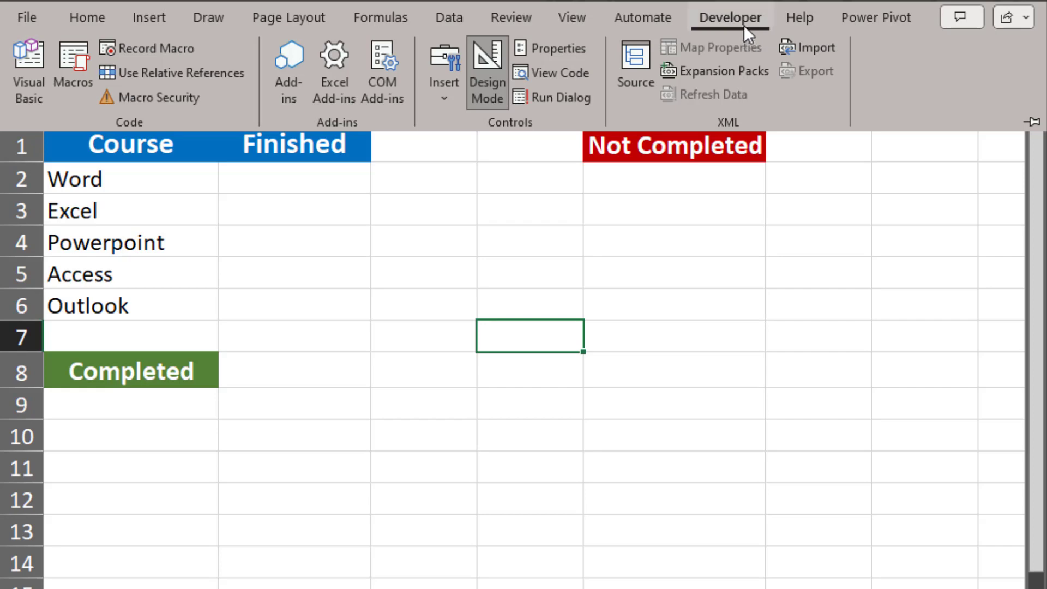
left_click(443, 98)
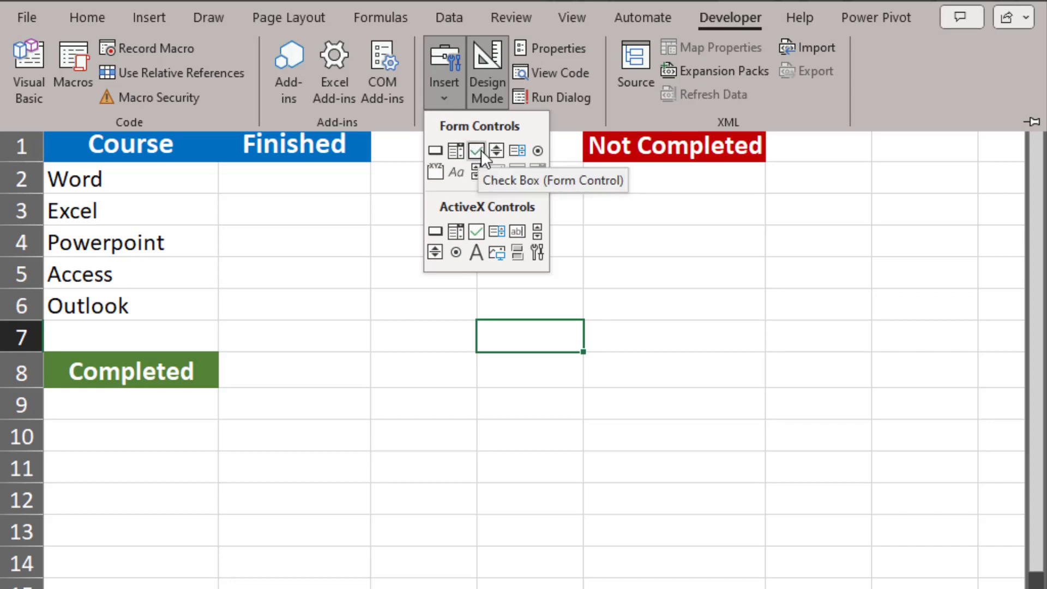
left_click(481, 149)
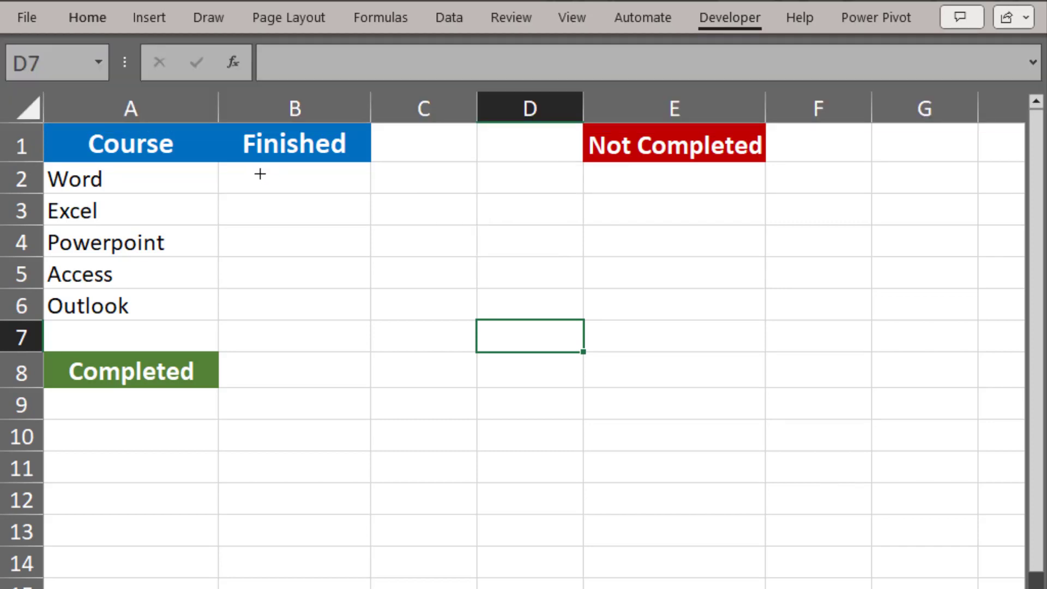
mouse_move(248, 168)
left_mouse_down()
mouse_move(252, 182)
mouse_move(335, 186)
mouse_move(309, 162)
mouse_move(326, 162)
left_mouse_up()
Step: Delete the checkbox's label text and centre the box within B2
left_click(295, 178)
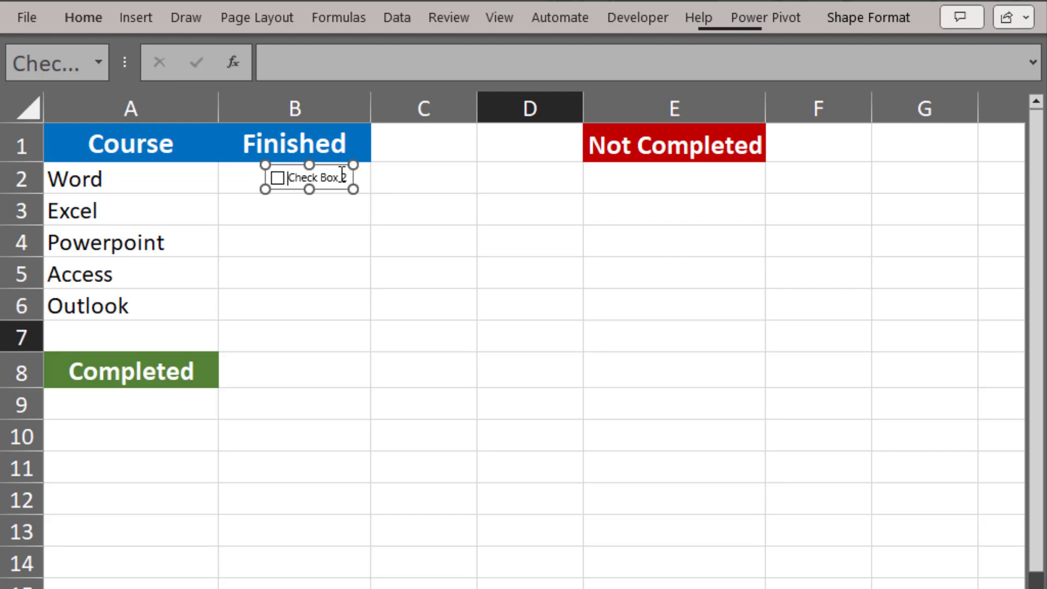
key("BackSpace")
key("BackSpace")
key("BackSpace")
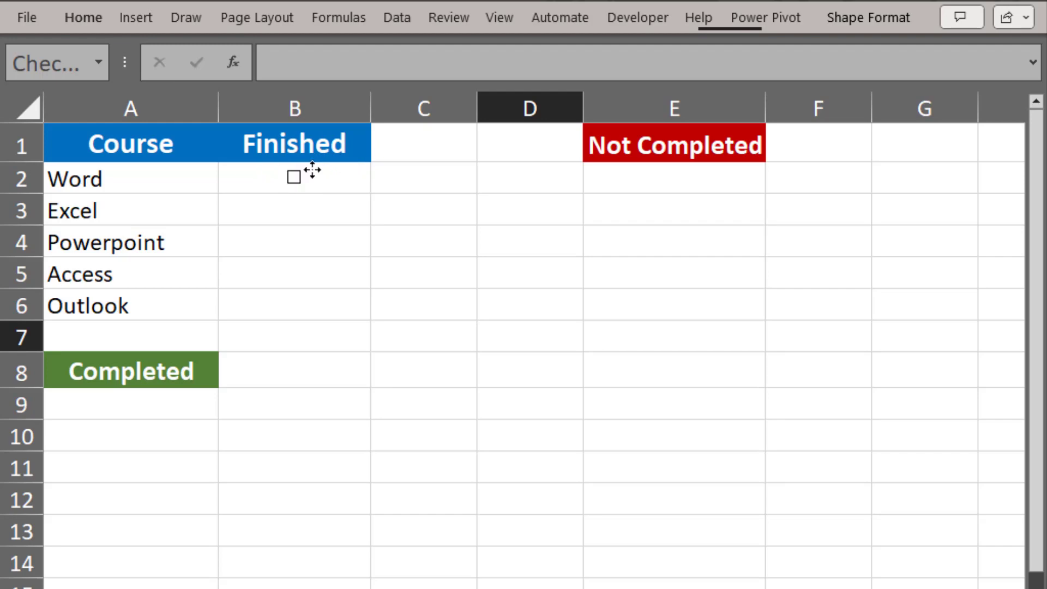
left_click_drag(313, 170, 309, 172)
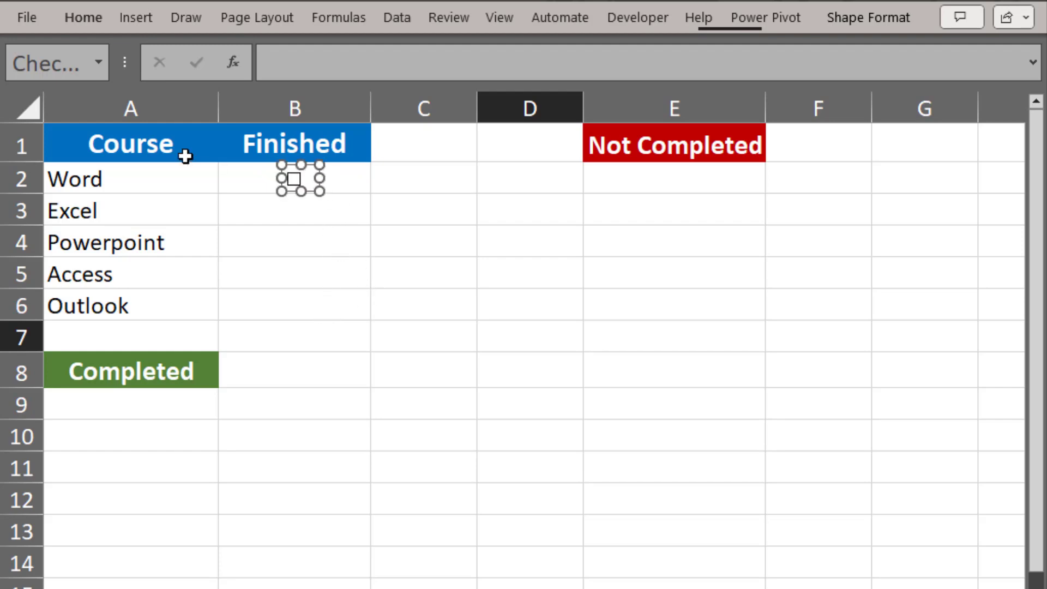
left_click(239, 176)
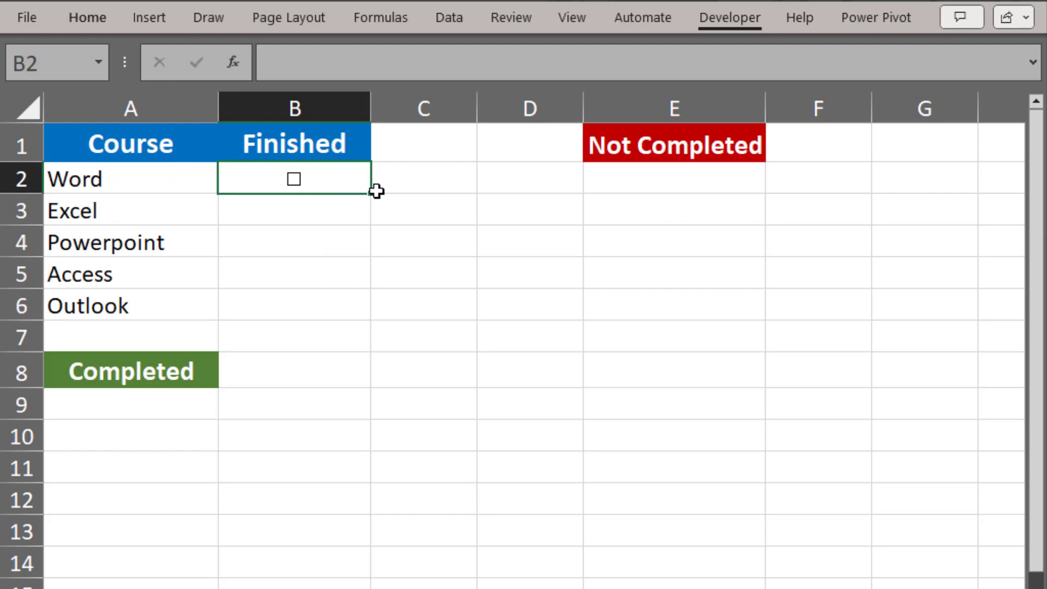
Step: Fill the B2 checkbox down to B6, then tick Word, Excel, Access and Outlook to test
left_click_drag(371, 193, 368, 318)
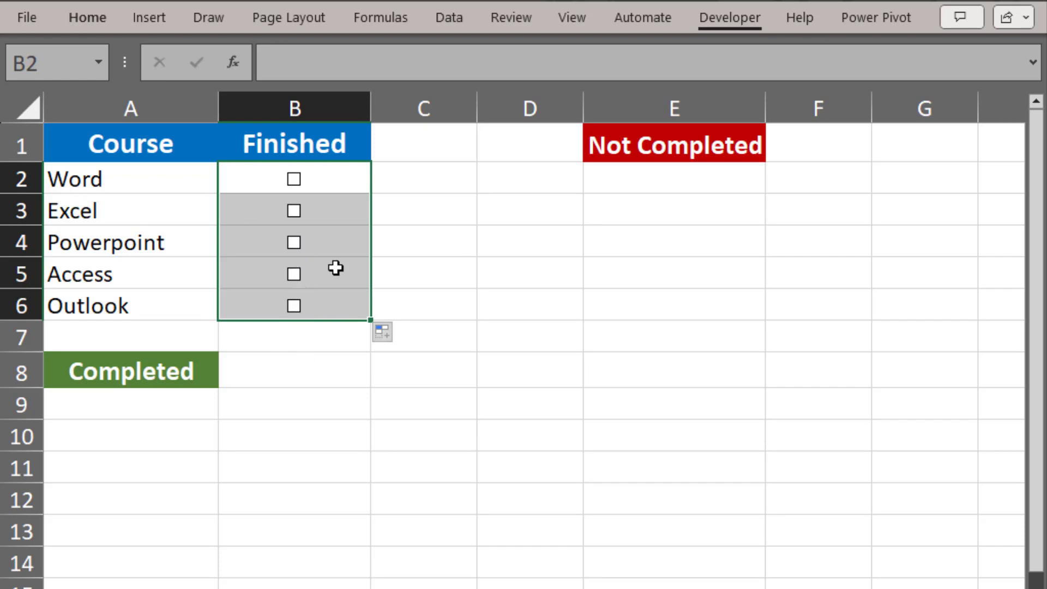
left_click(330, 360)
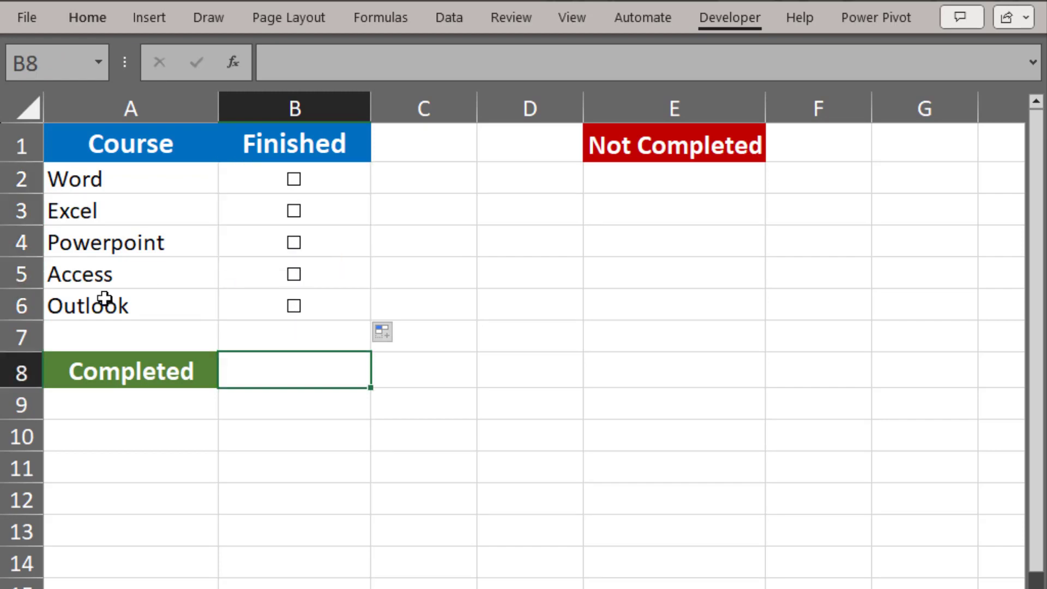
left_click(293, 190)
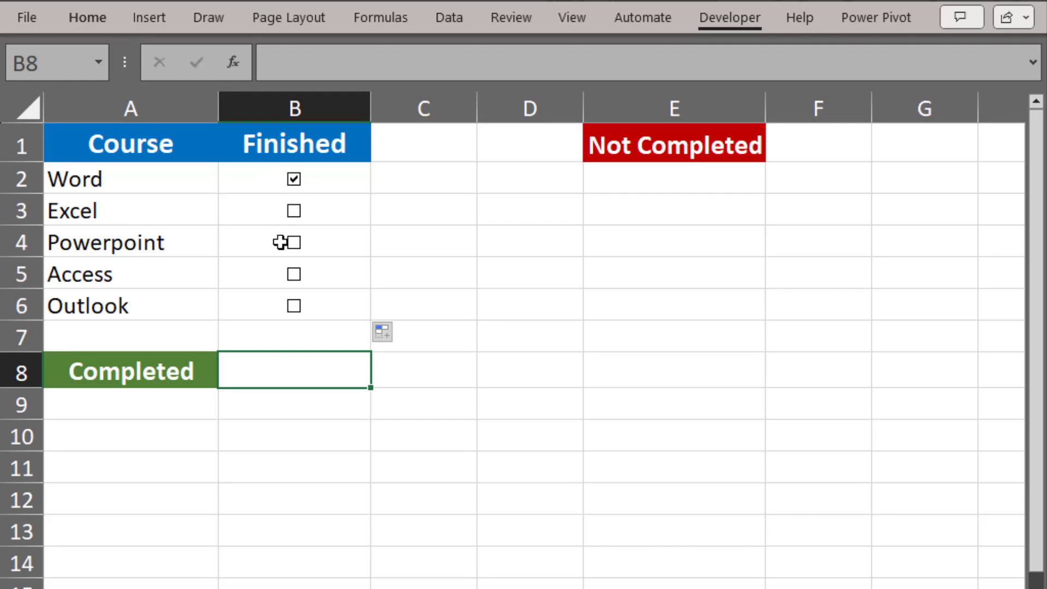
left_click(294, 212)
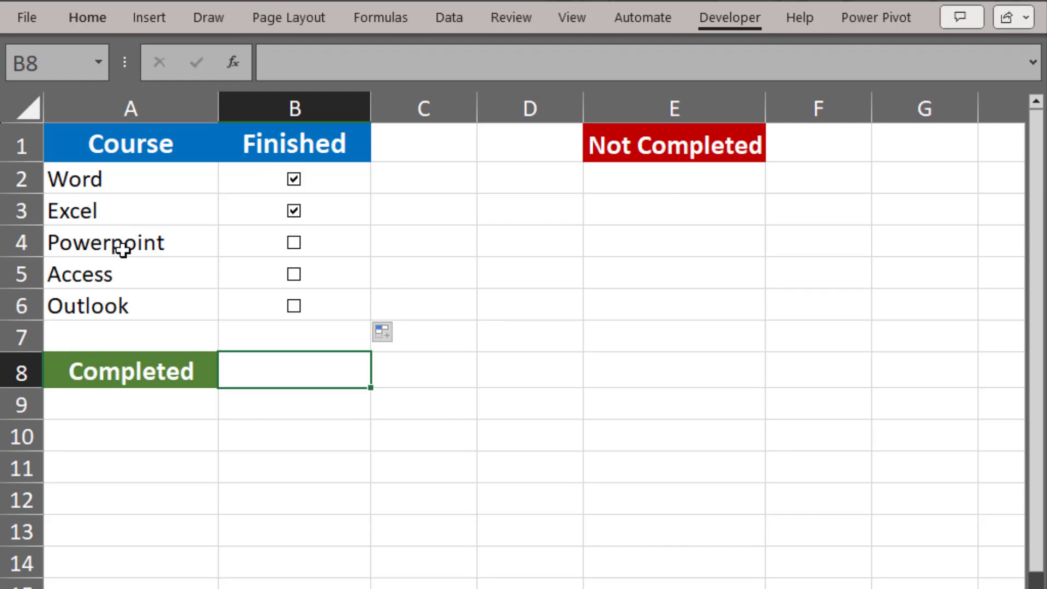
left_click(294, 275)
left_click(294, 306)
Step: Untick the tested boxes, then tick Excel, Powerpoint and Outlook
left_click(294, 180)
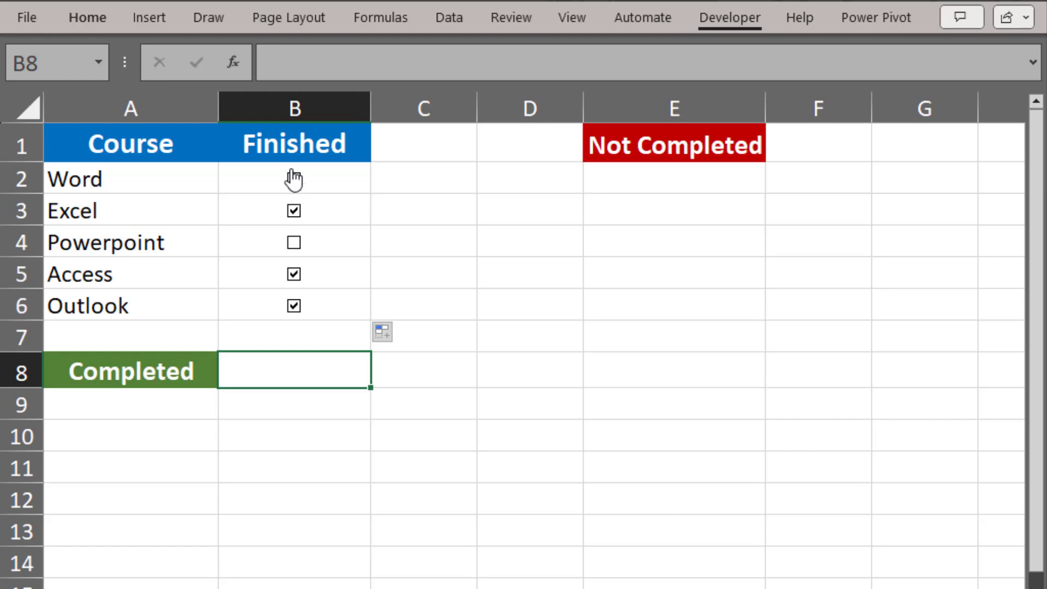
left_click(295, 213)
left_click(294, 275)
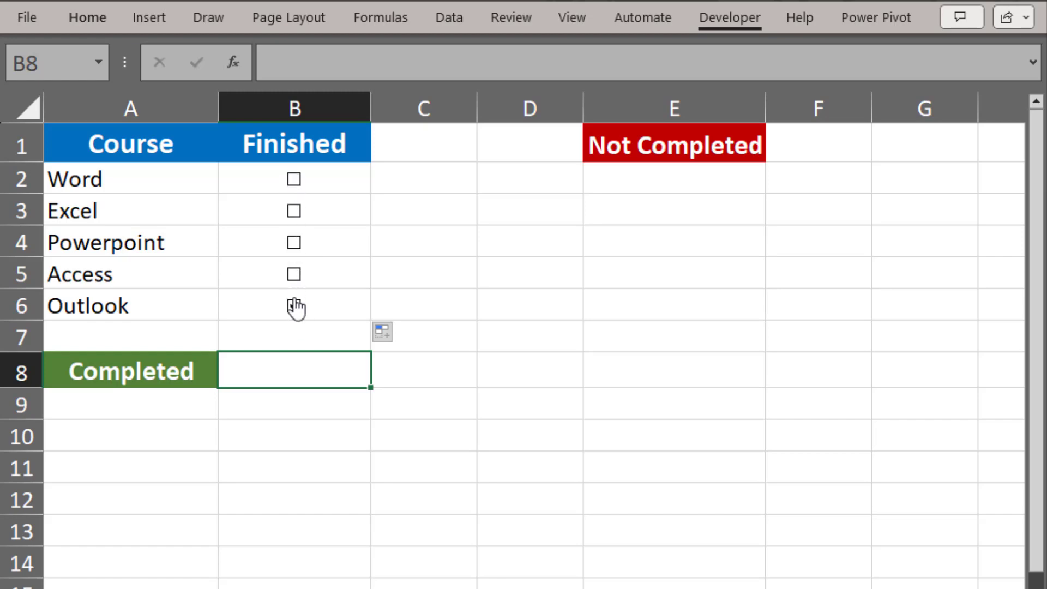
left_click(294, 306)
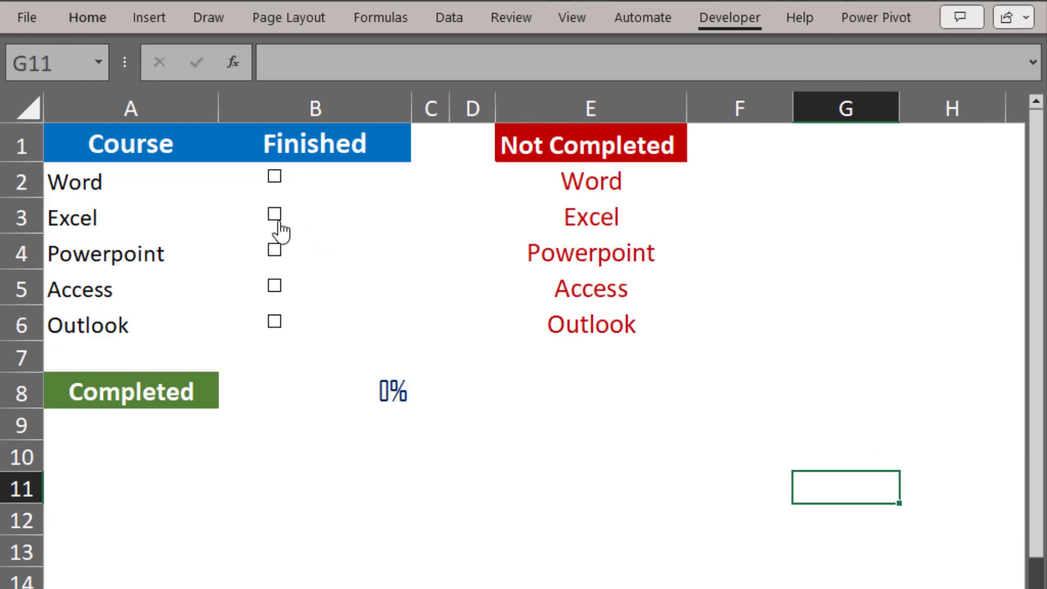
left_click(274, 216)
left_click(275, 251)
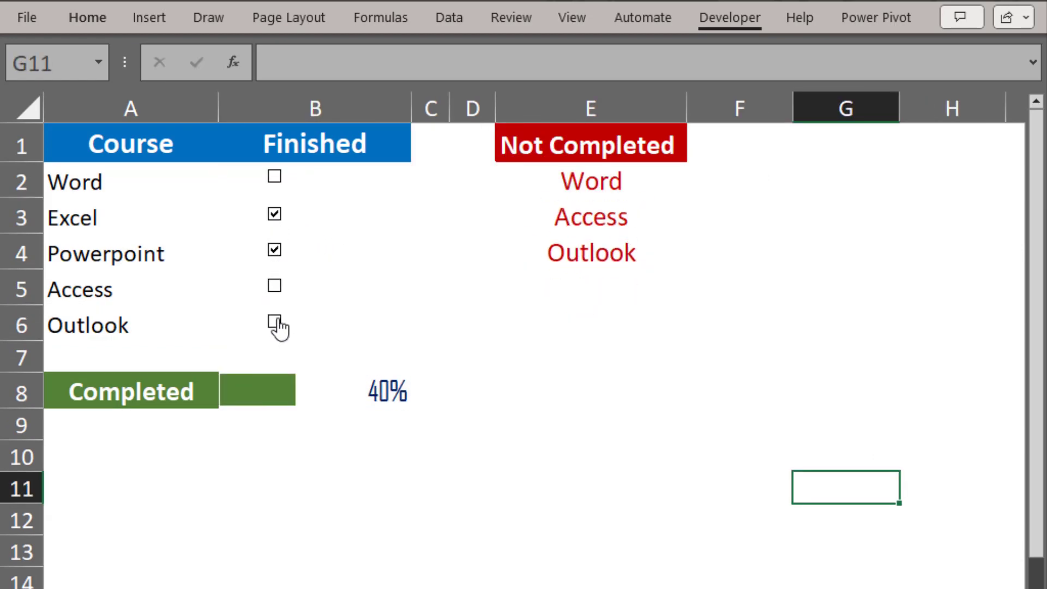
left_click(274, 322)
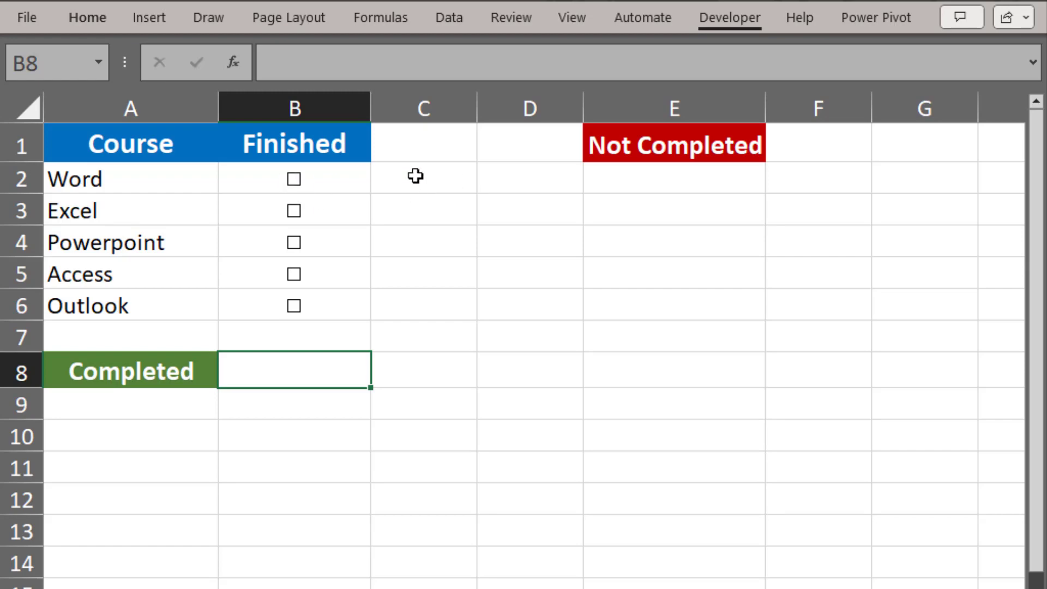
Step: Set the Word checkbox's Format Control cell link to $C$2
right_click(307, 178)
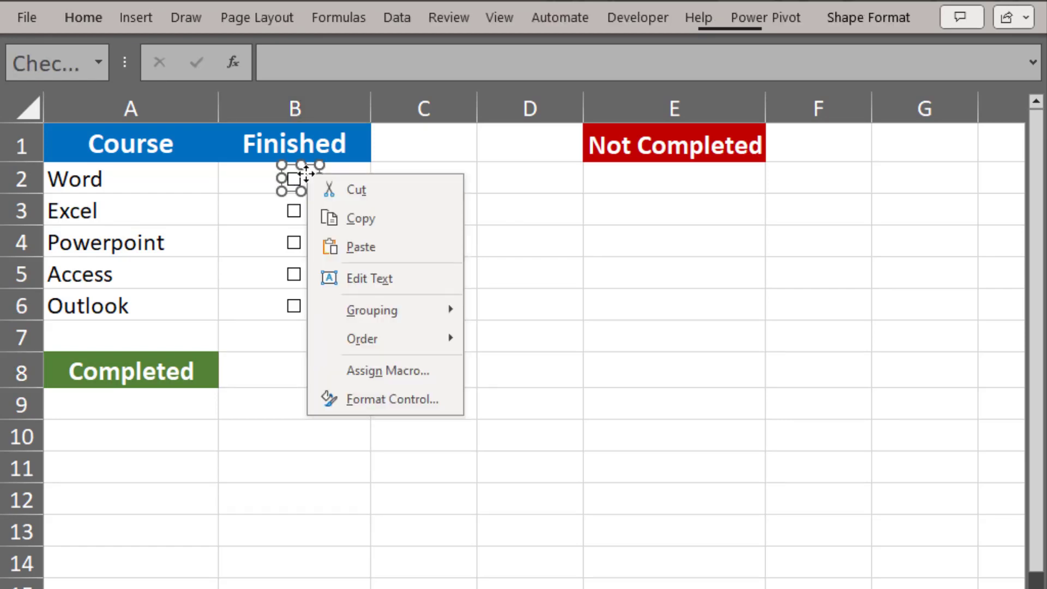
left_click(404, 405)
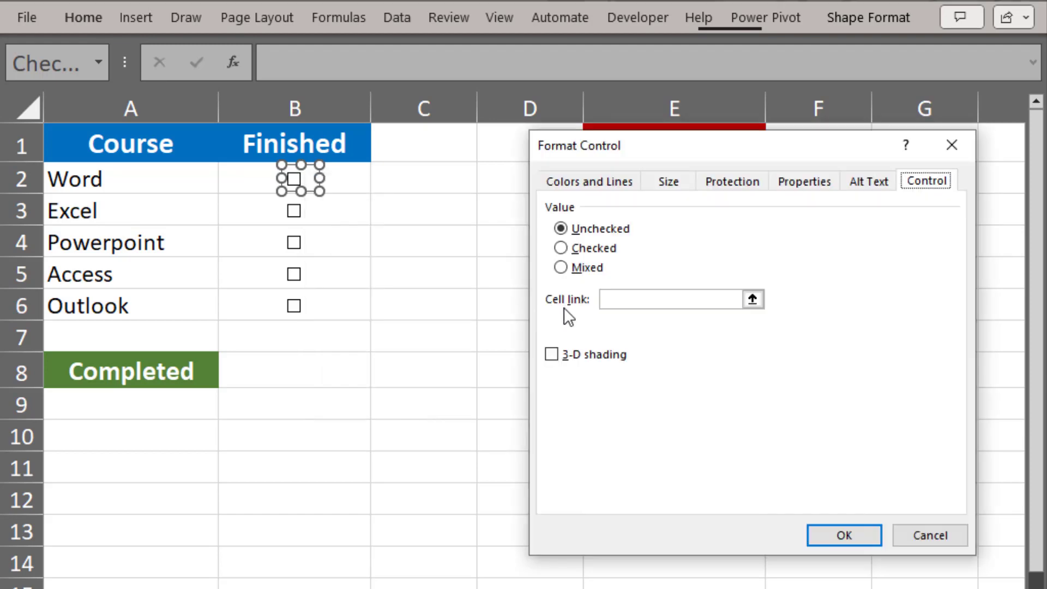
left_click(611, 300)
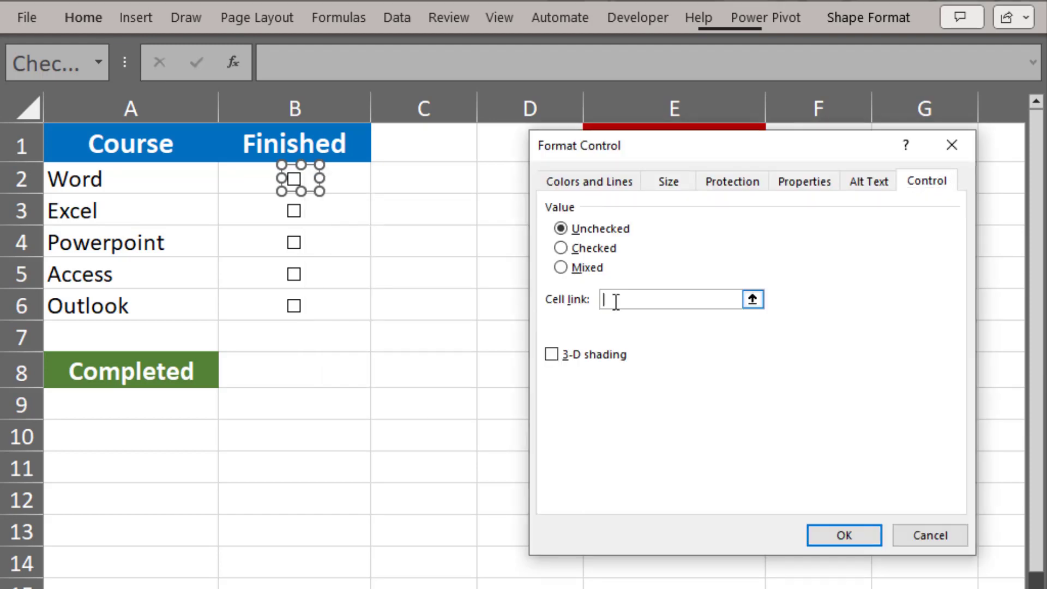
left_click(425, 175)
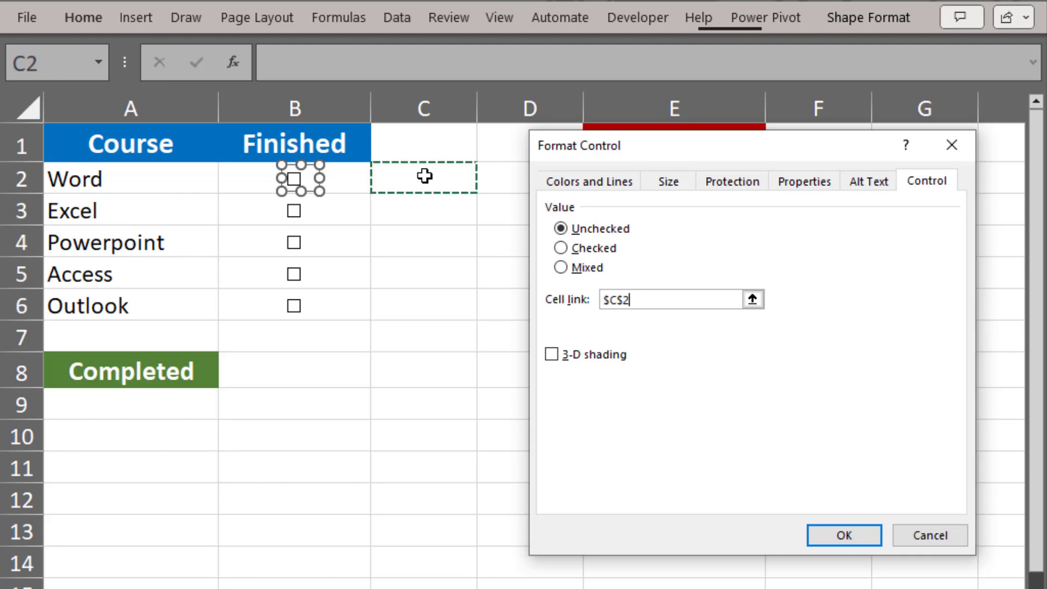
left_click(855, 534)
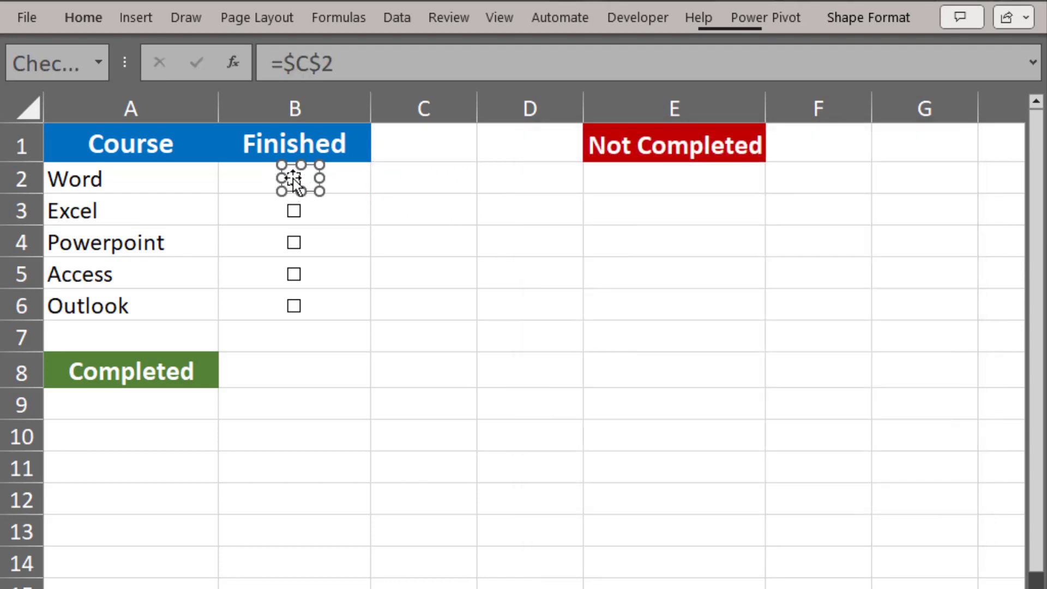
Step: Tick and untick the Word checkbox so C2 ends showing FALSE
key("Escape")
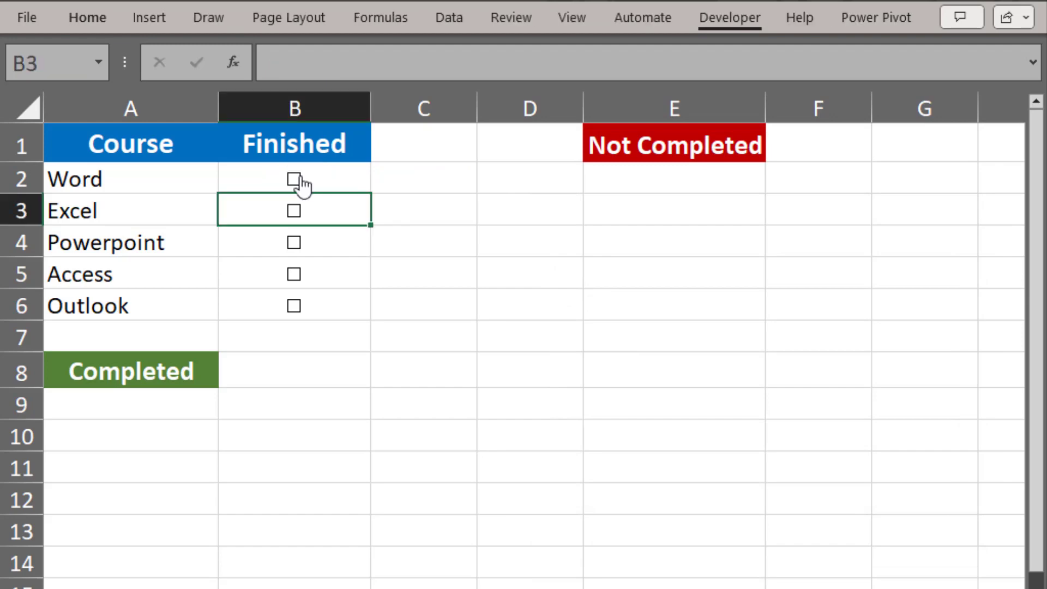
left_click(294, 180)
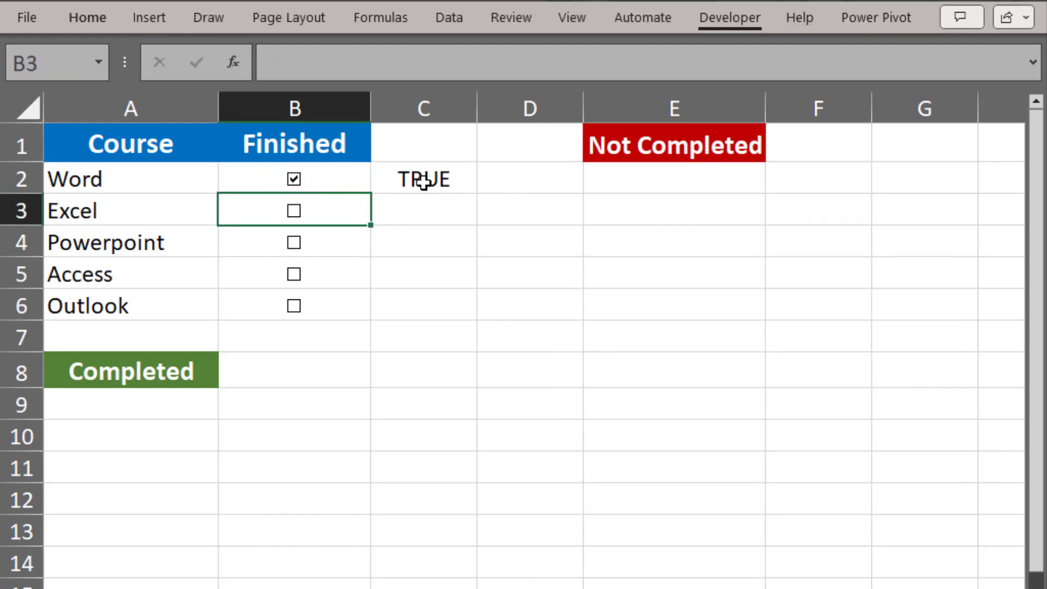
left_click(297, 180)
left_click(442, 179)
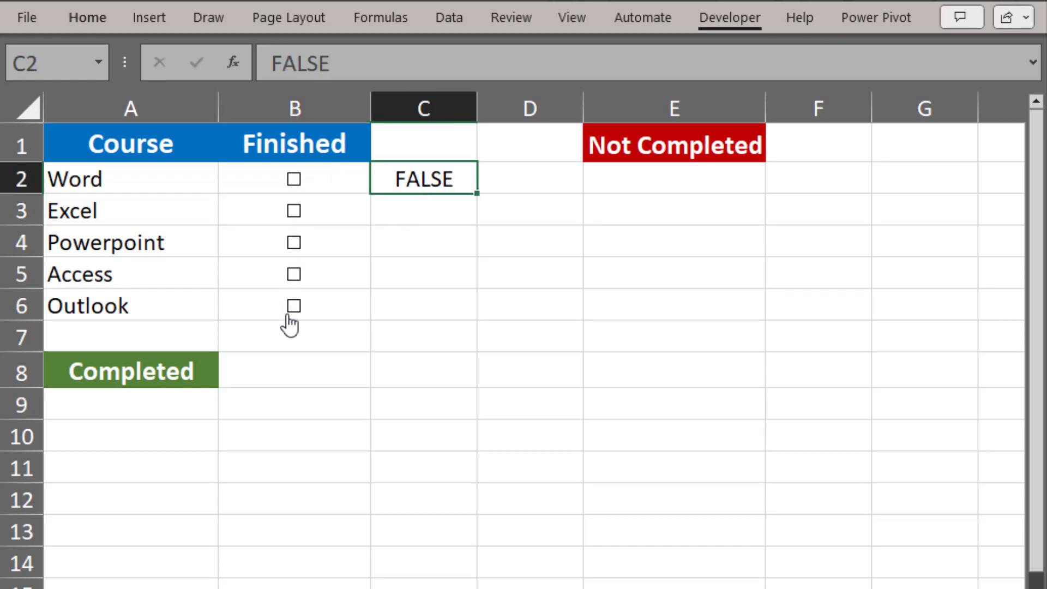
Step: Link the Excel checkbox to C3 and the Powerpoint checkbox to C4
right_click(298, 211)
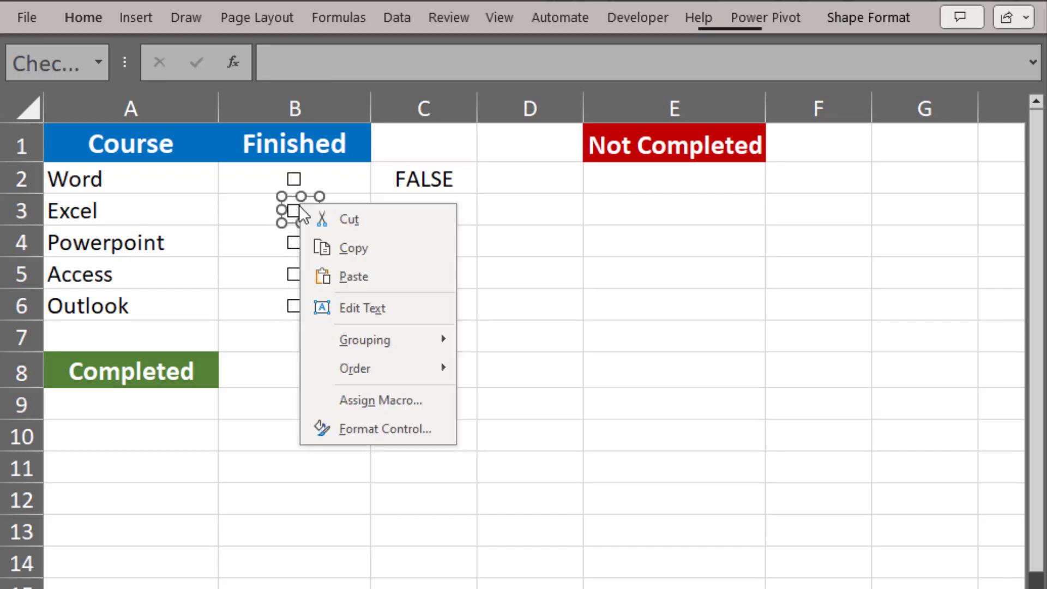
left_click(384, 430)
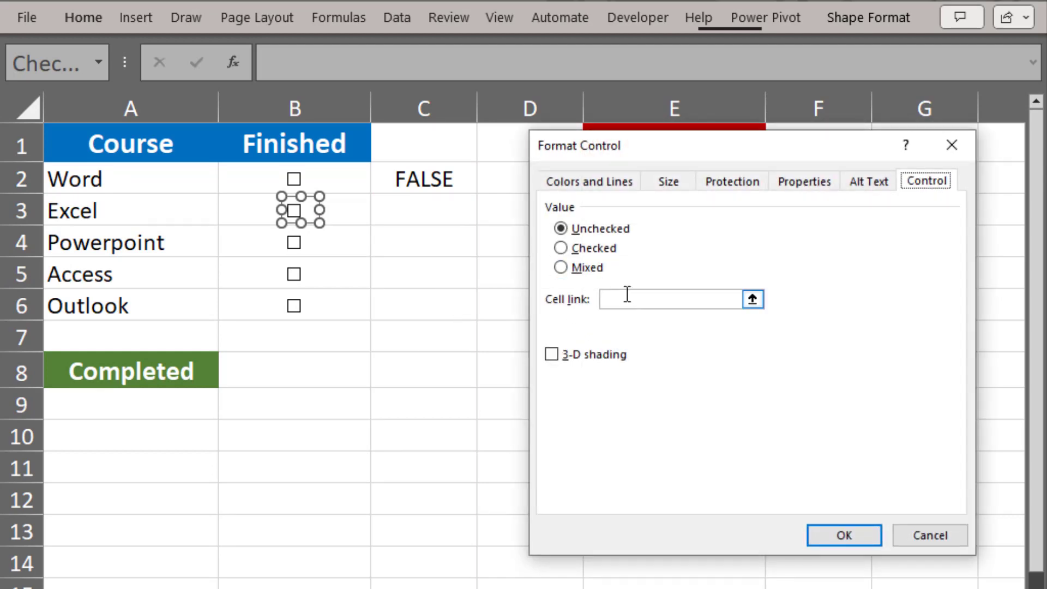
left_click(628, 299)
left_click(414, 209)
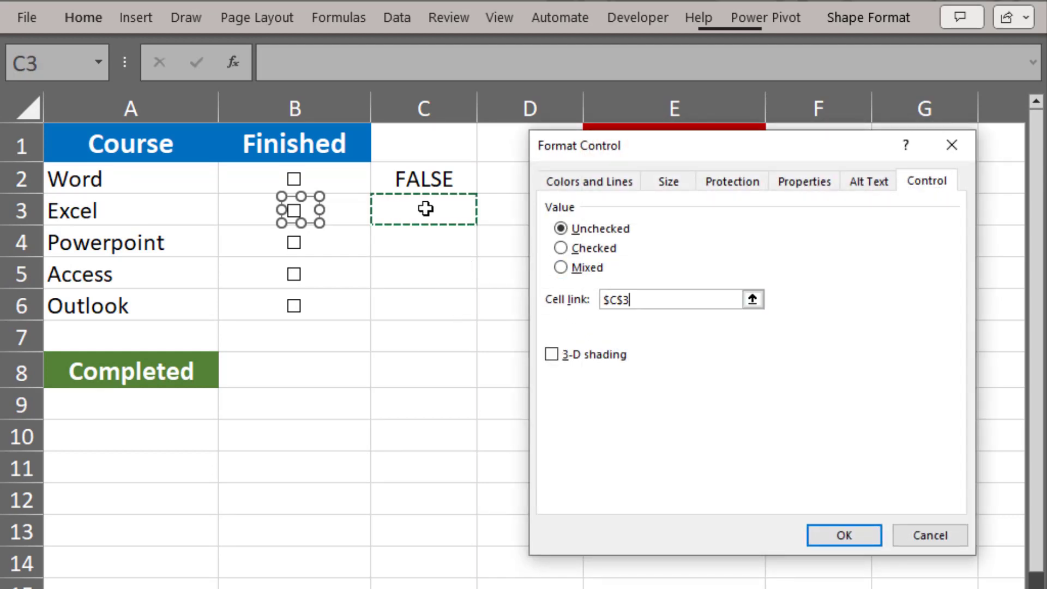
left_click(845, 536)
right_click(303, 244)
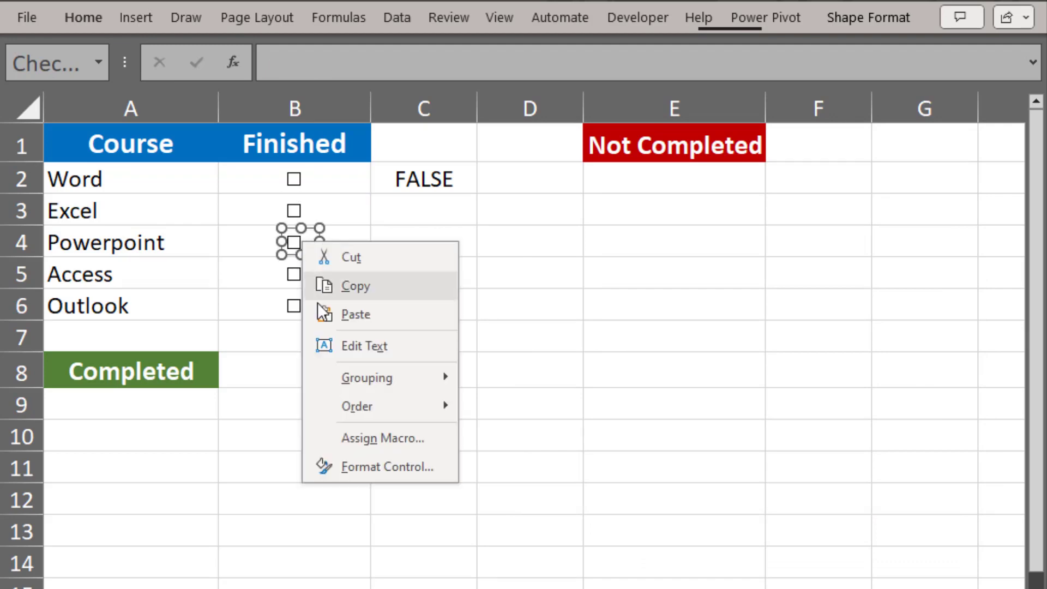
left_click(372, 465)
left_click(431, 242)
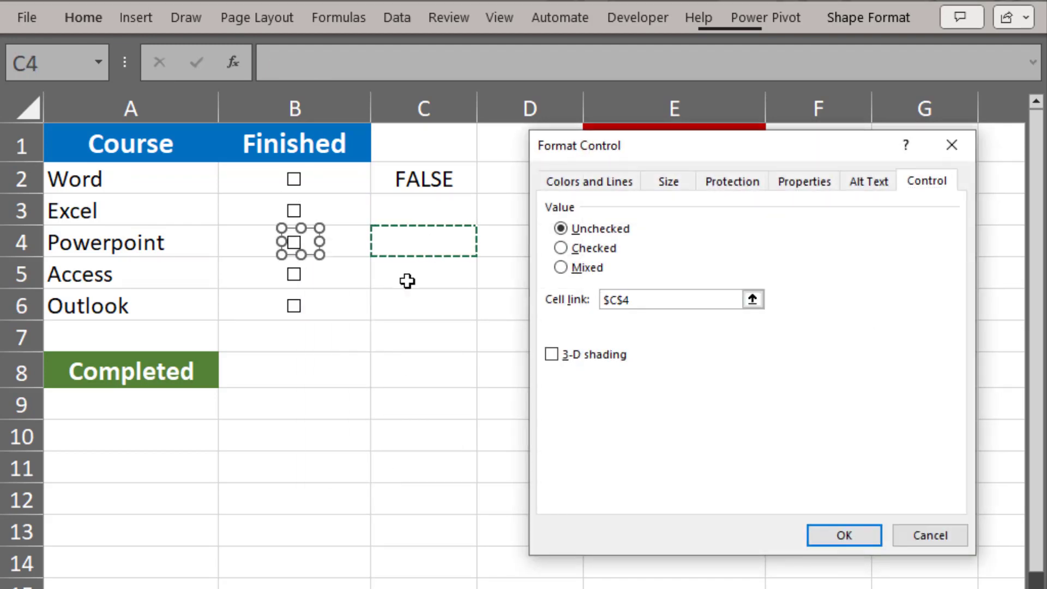
left_click(845, 535)
Step: Link the Access checkbox to C5 and the Outlook checkbox to C6
right_click(304, 273)
left_click(376, 497)
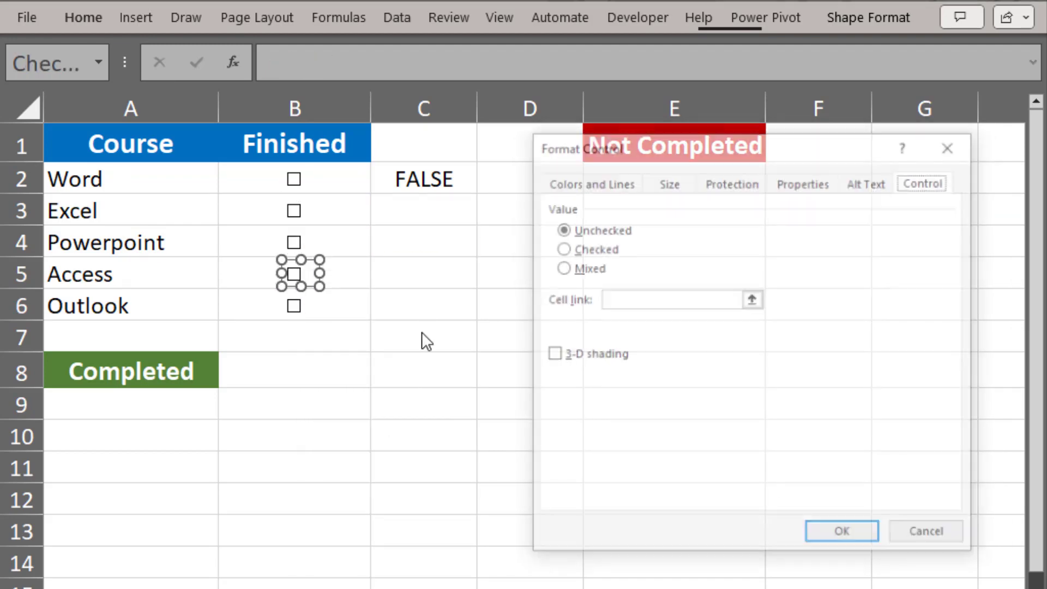
left_click(431, 270)
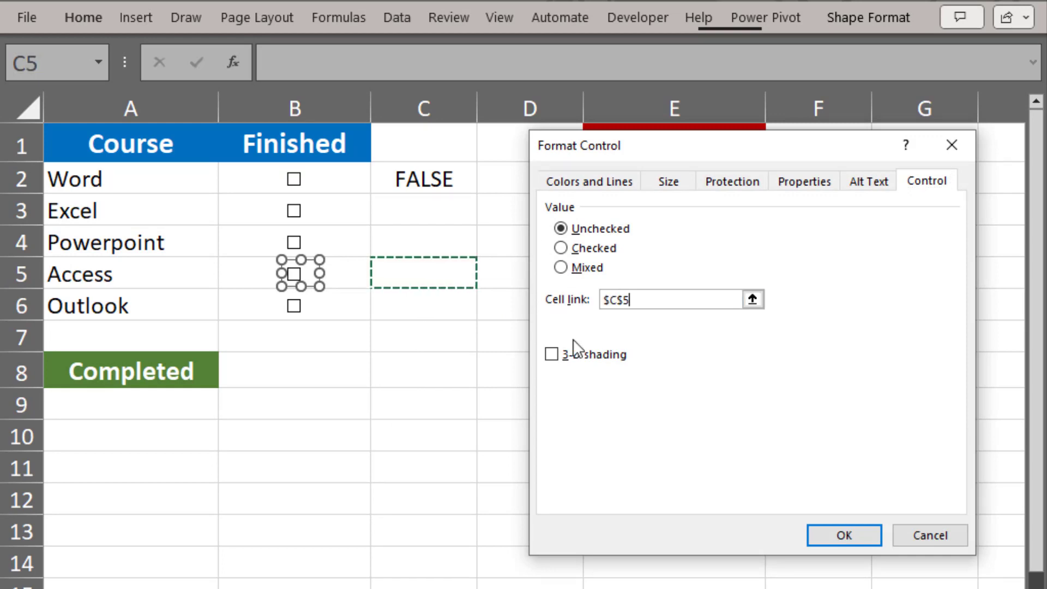
left_click(838, 535)
right_click(304, 308)
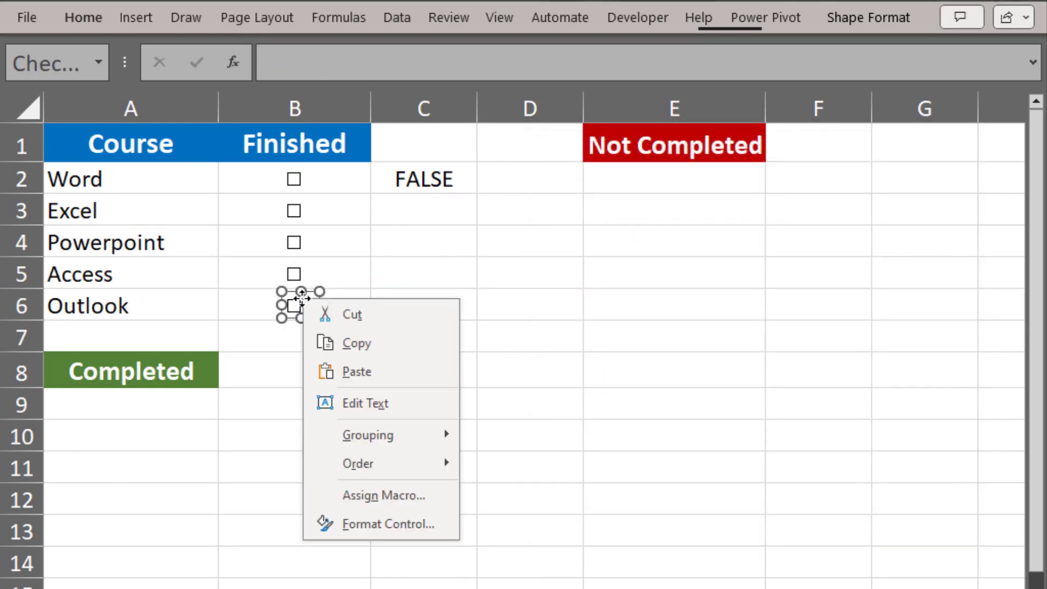
left_click(375, 525)
left_click(430, 298)
left_click(844, 535)
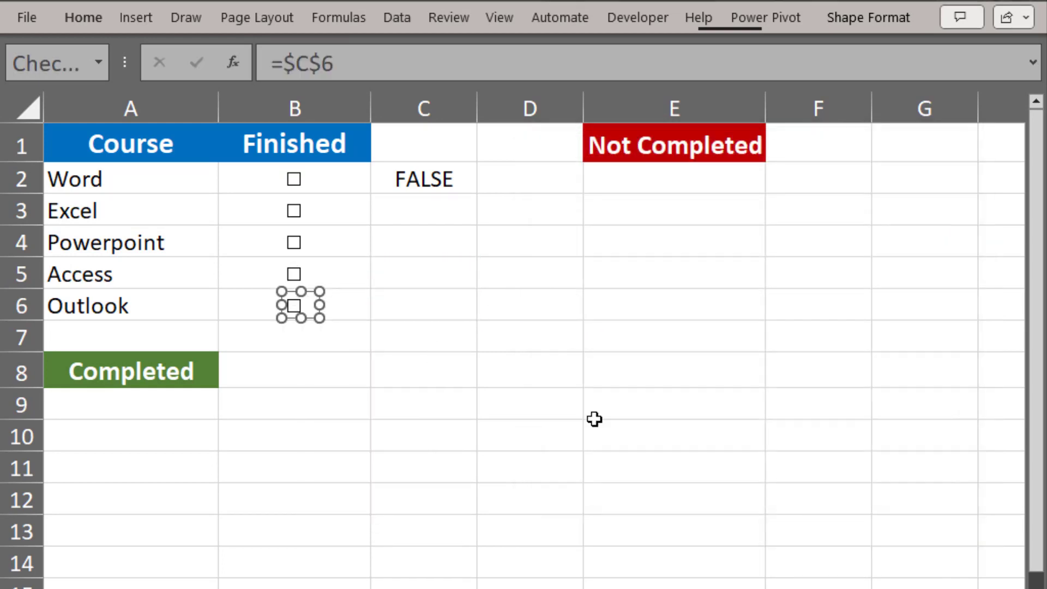
Step: Tick Excel, Powerpoint, Access and Outlook to see TRUE in column C, then untick them
left_click(295, 212)
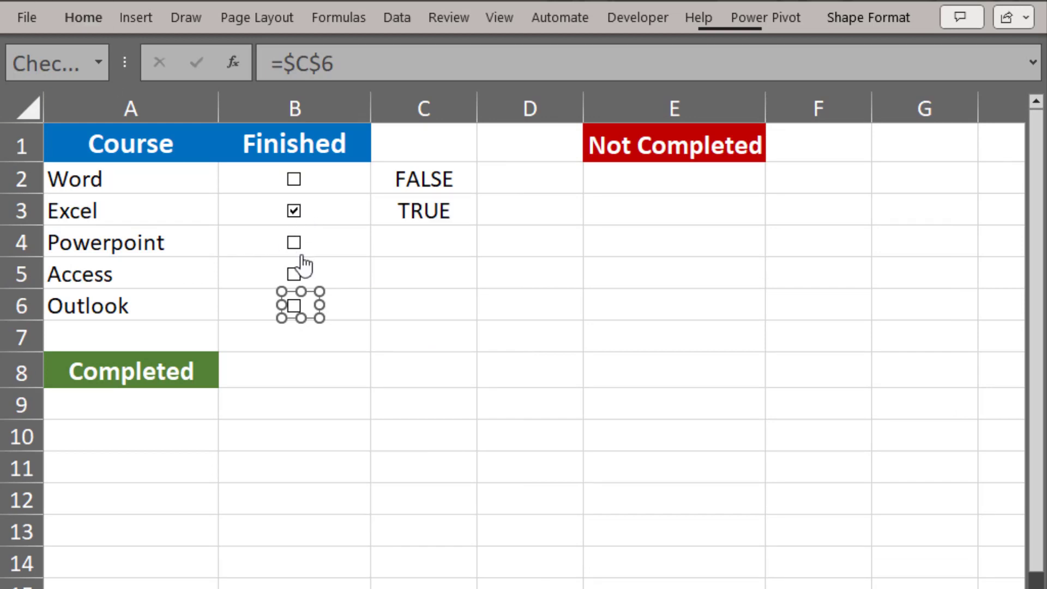
left_click(295, 244)
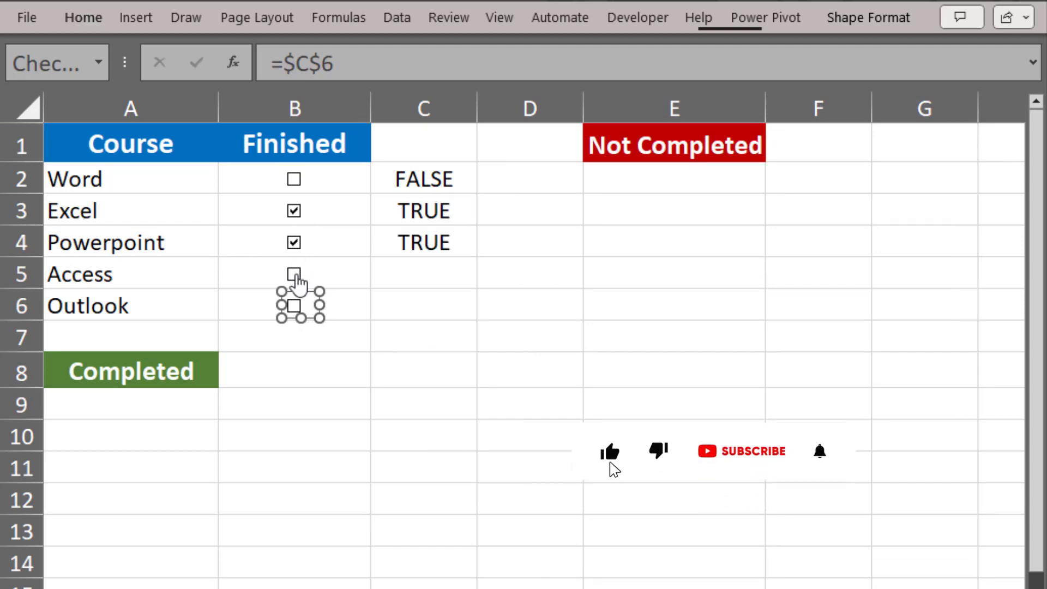
left_click(295, 275)
left_click(238, 306)
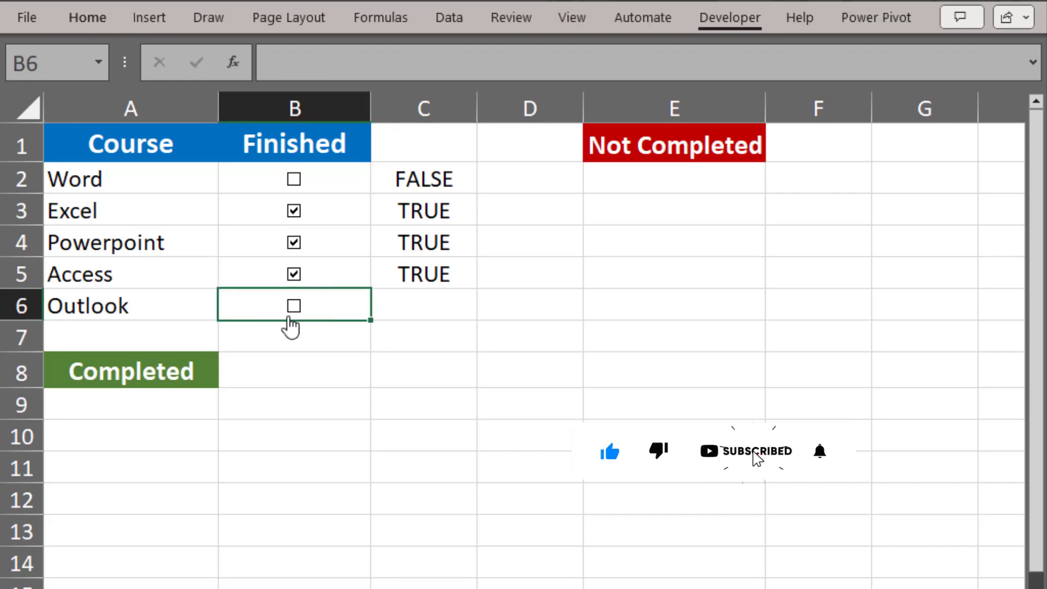
left_click(294, 306)
left_click(293, 307)
left_click(295, 273)
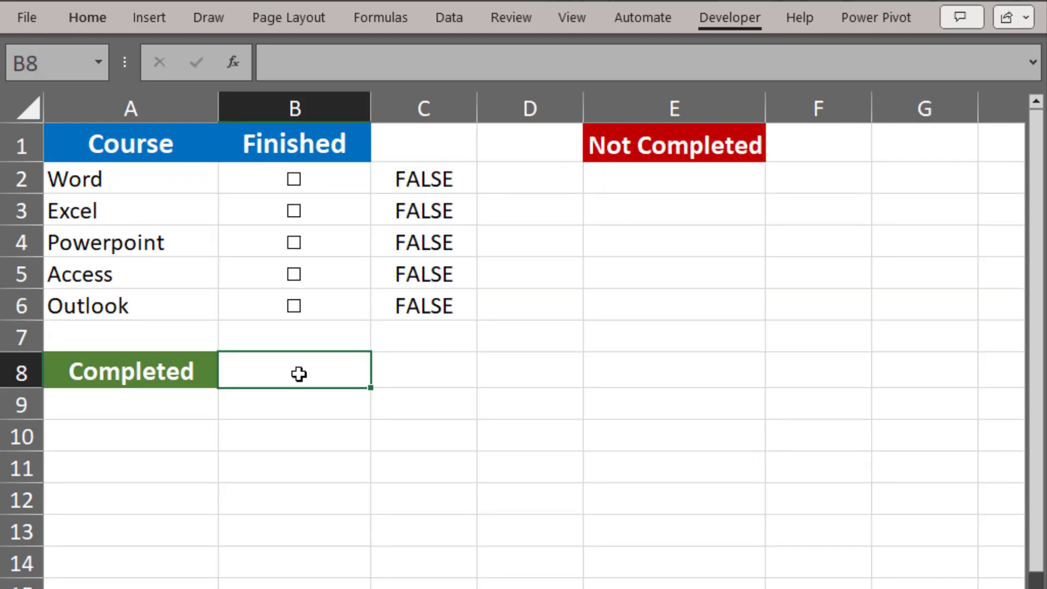
Step: Enter =COUNTIF(C2:C6,TRUE) in cell B8
type("=")
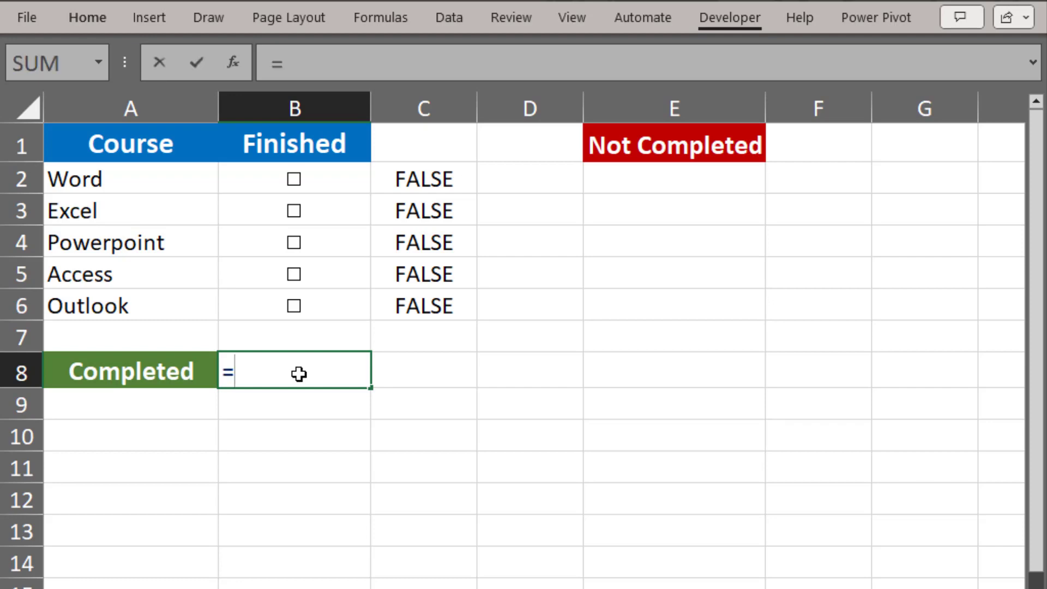
type("COU")
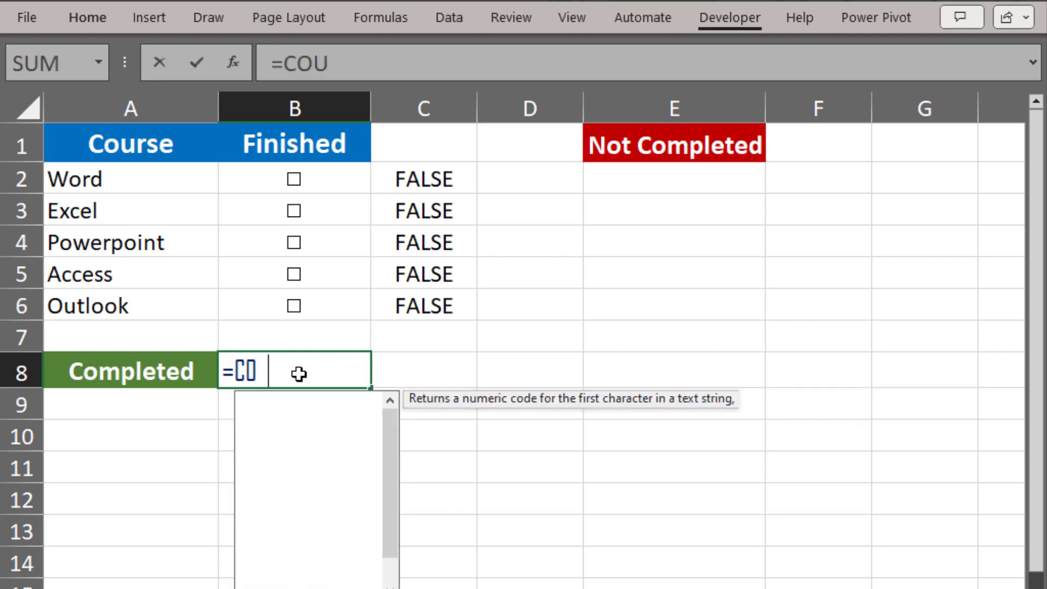
type("NTI")
double_click(317, 399)
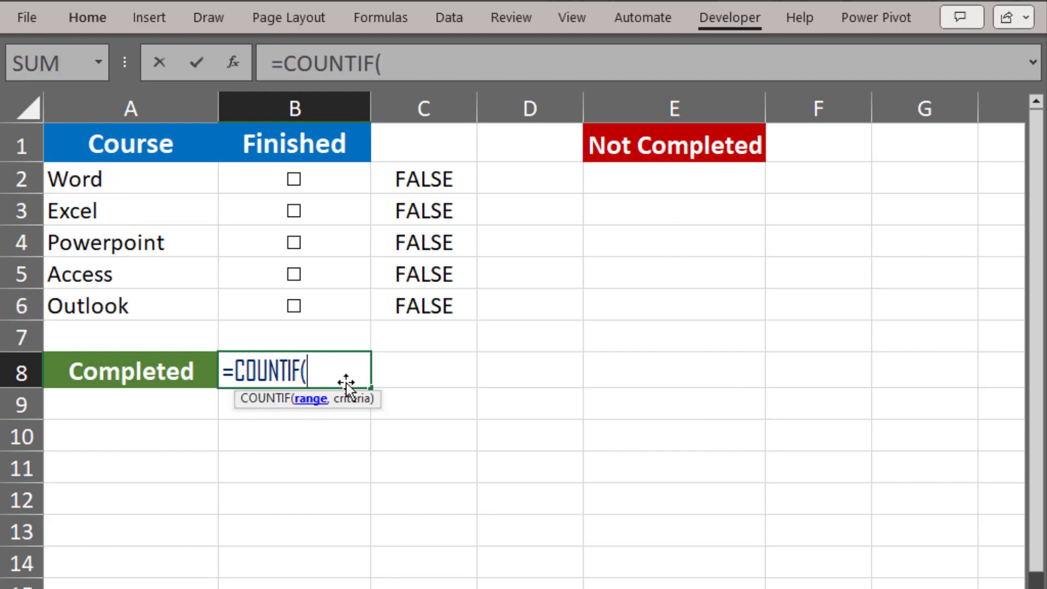
left_click_drag(421, 174, 424, 295)
type(",")
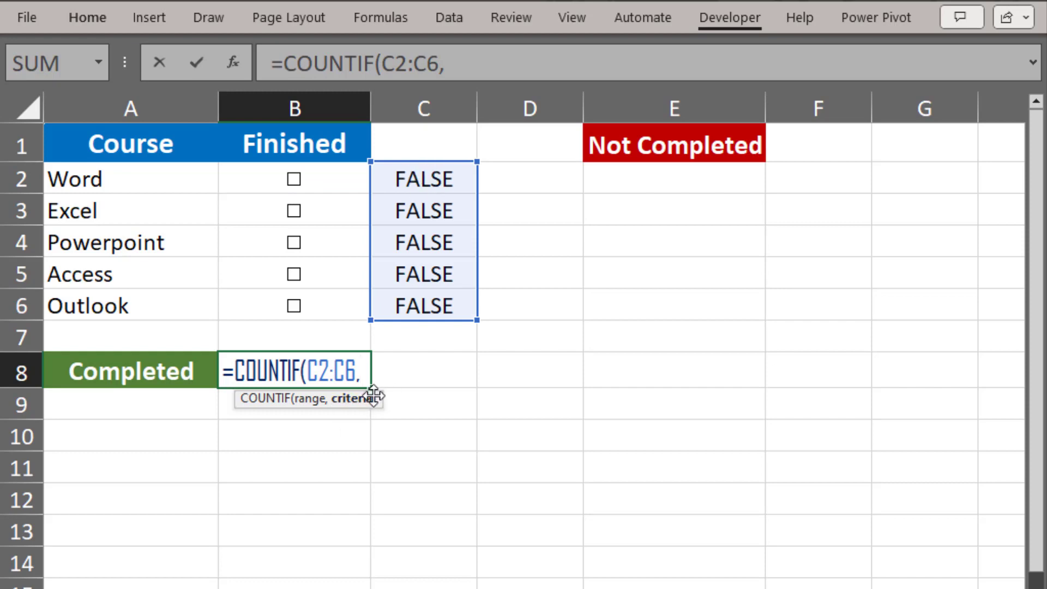
type("T")
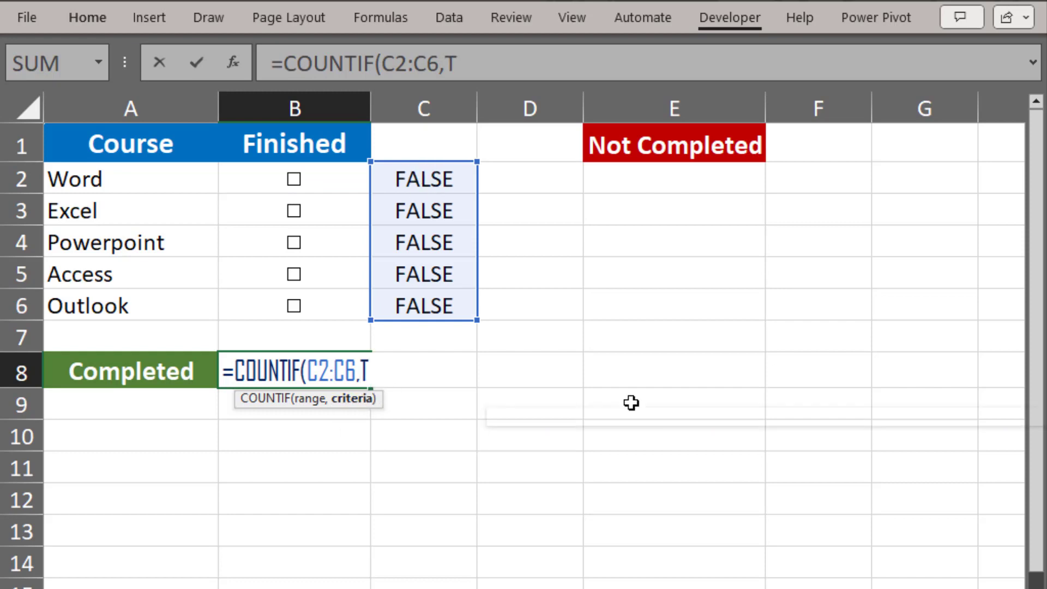
type("RUE")
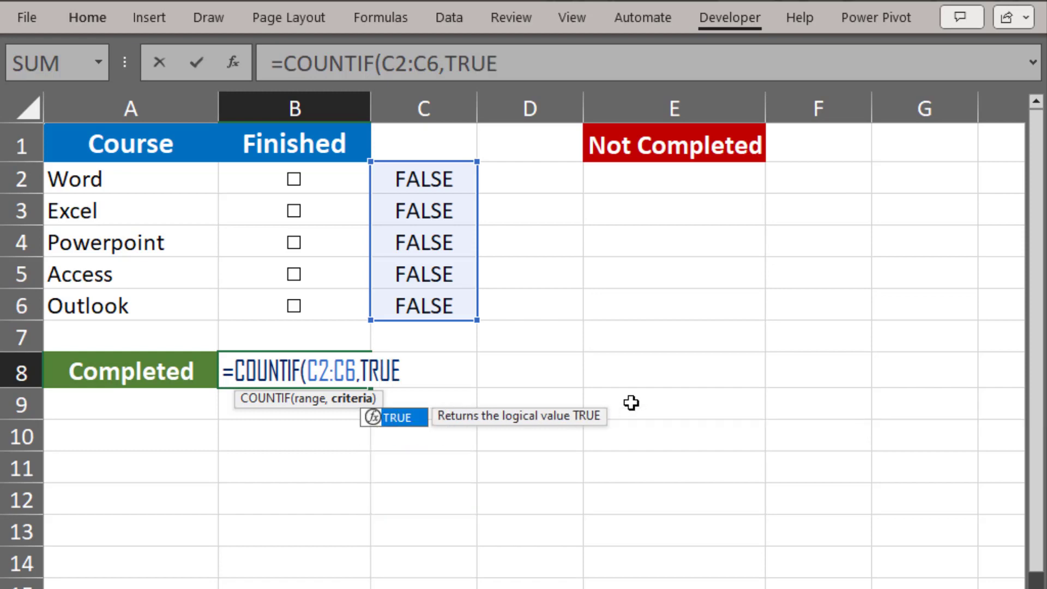
type(")")
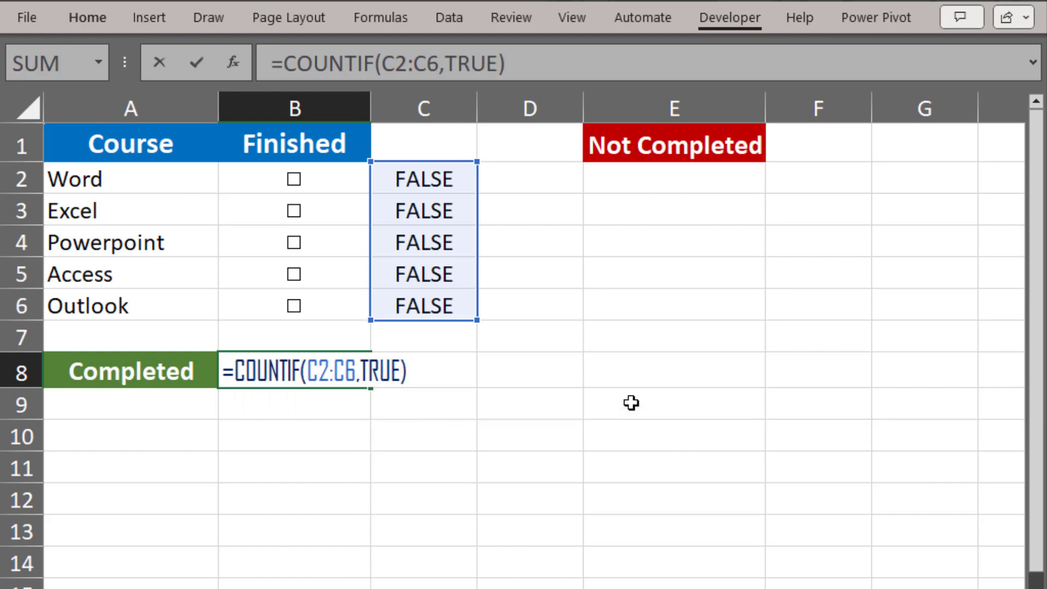
key("Return")
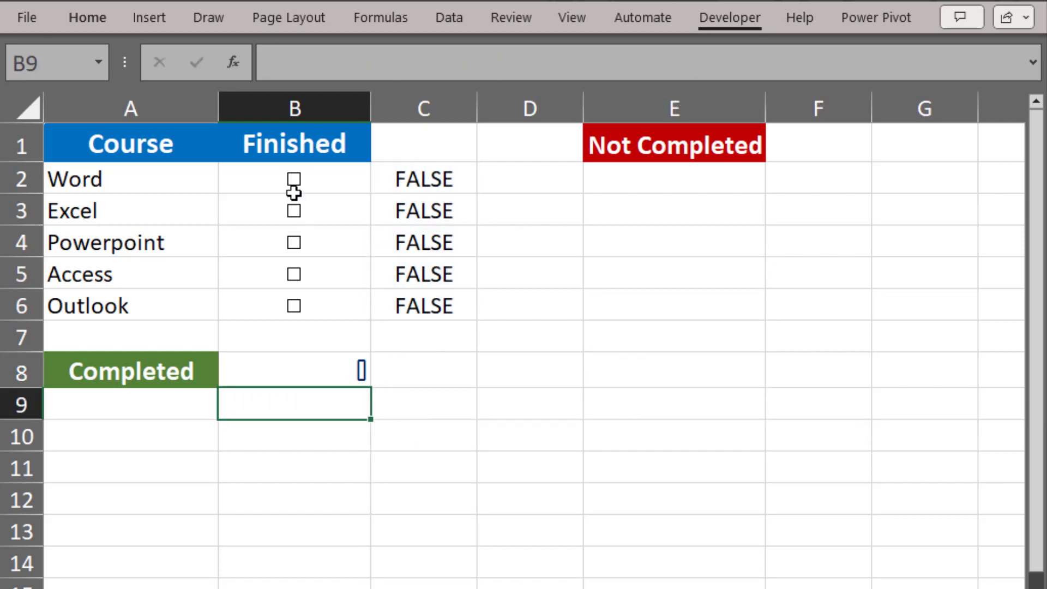
left_click(344, 376)
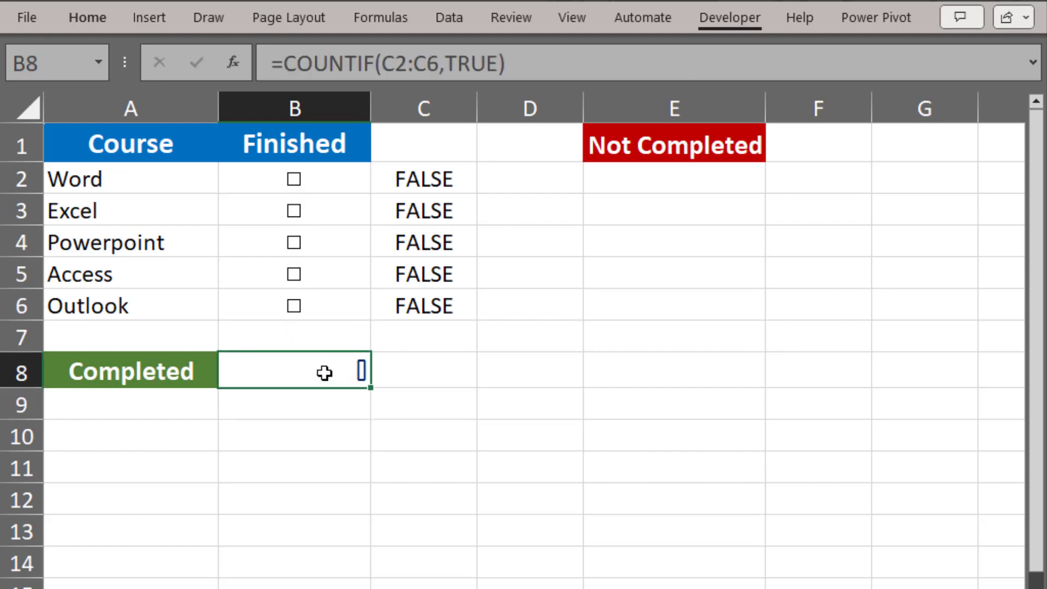
Step: Tick Excel, Powerpoint and Access so B8 counts 3
left_click(294, 211)
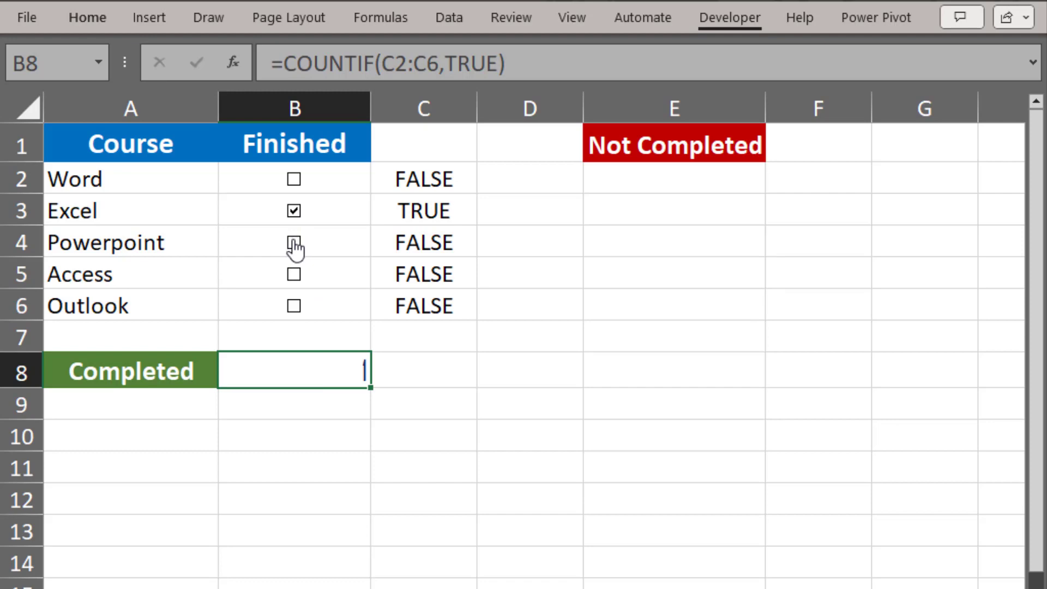
left_click(294, 243)
left_click(294, 275)
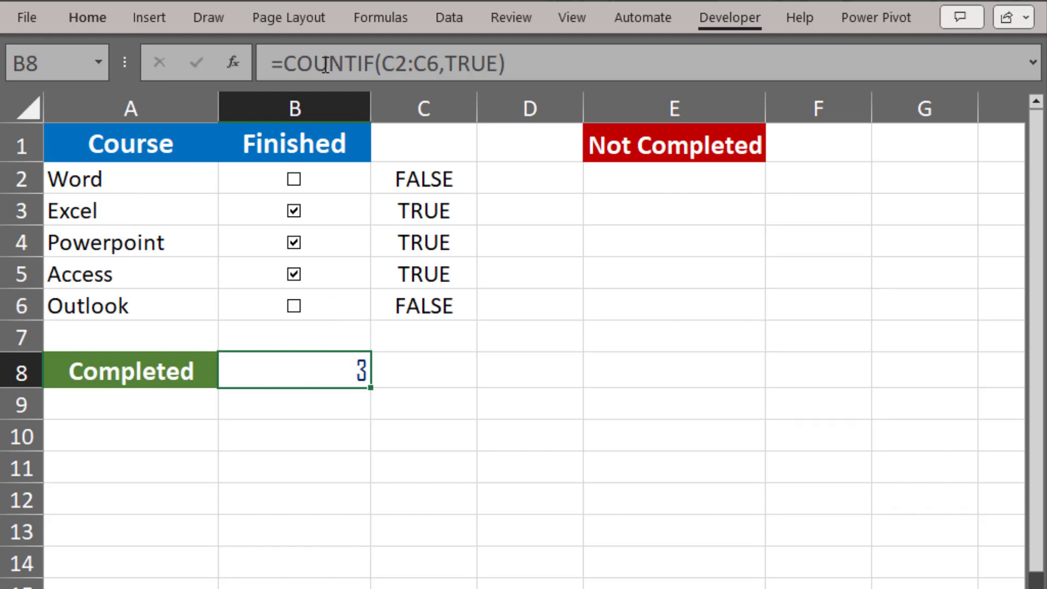
Step: Append /COUNTA(A2:A6) to B8's COUNTIF formula so it returns 0.6
left_click(518, 63)
type("/")
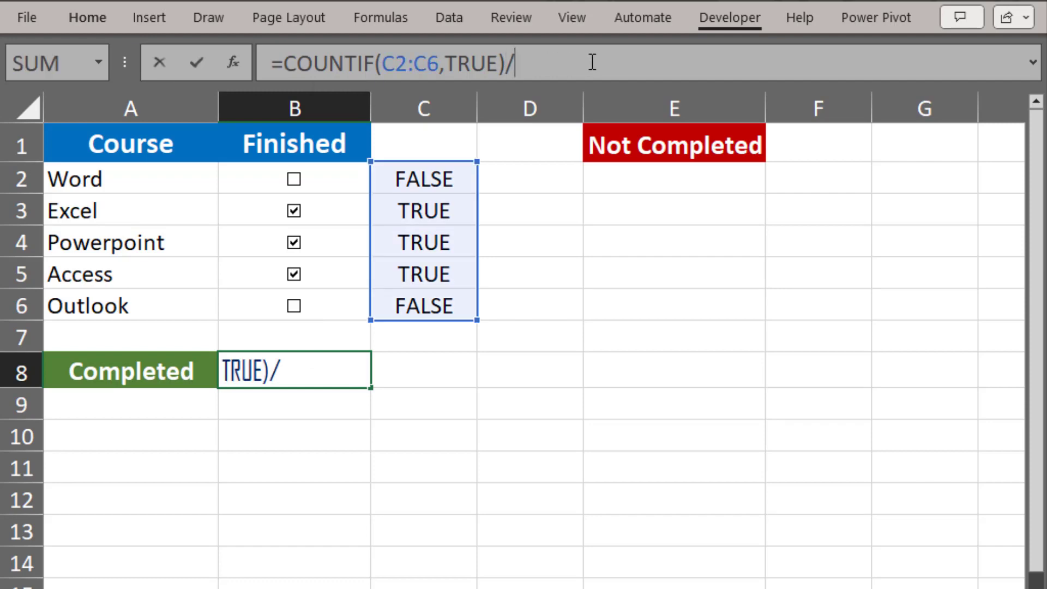
type("COUN")
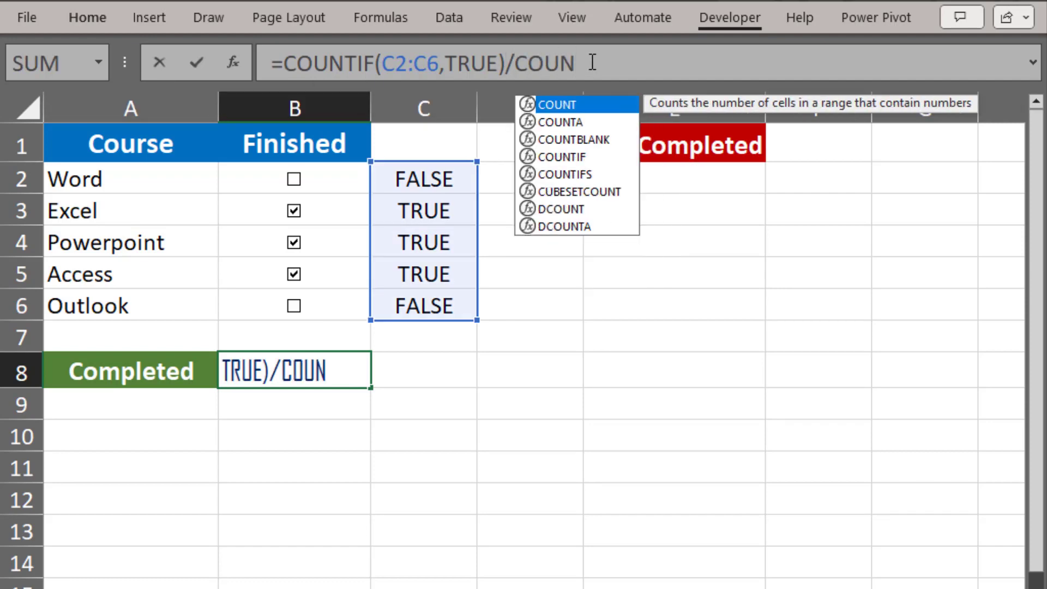
type("TA")
double_click(576, 108)
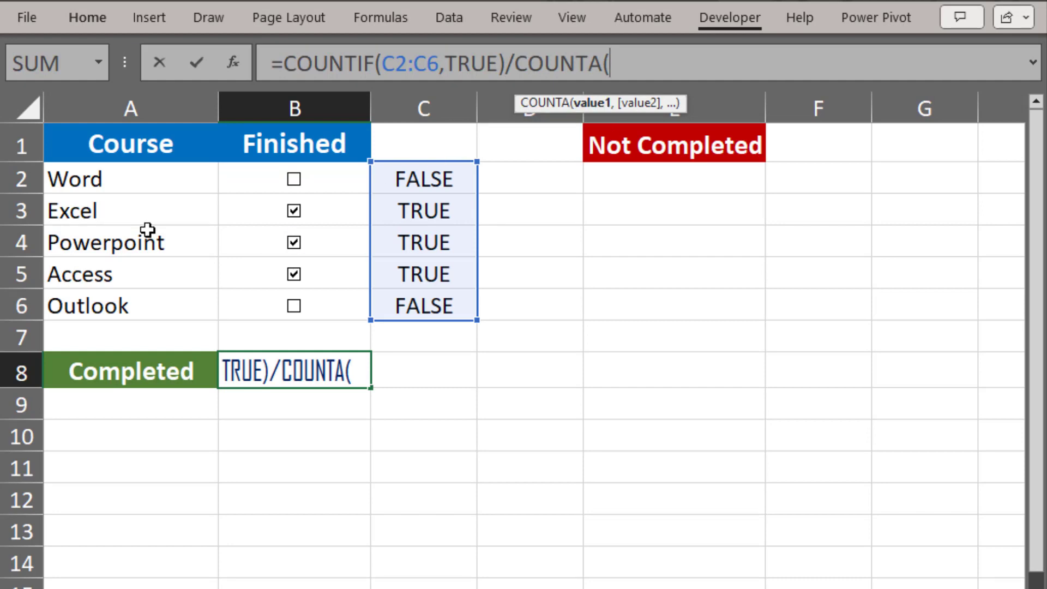
left_click_drag(140, 177, 136, 303)
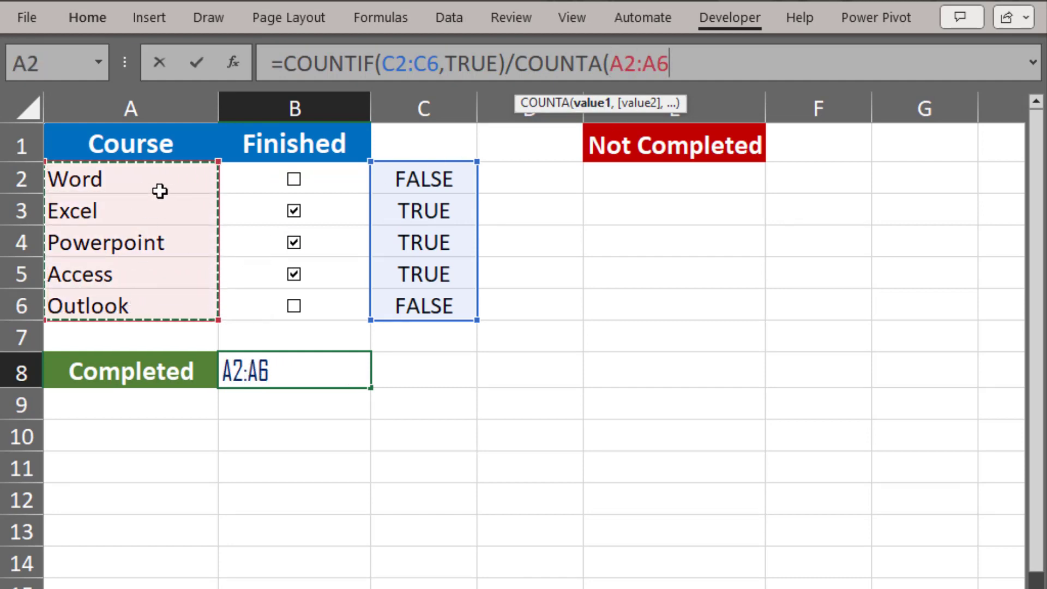
type(")")
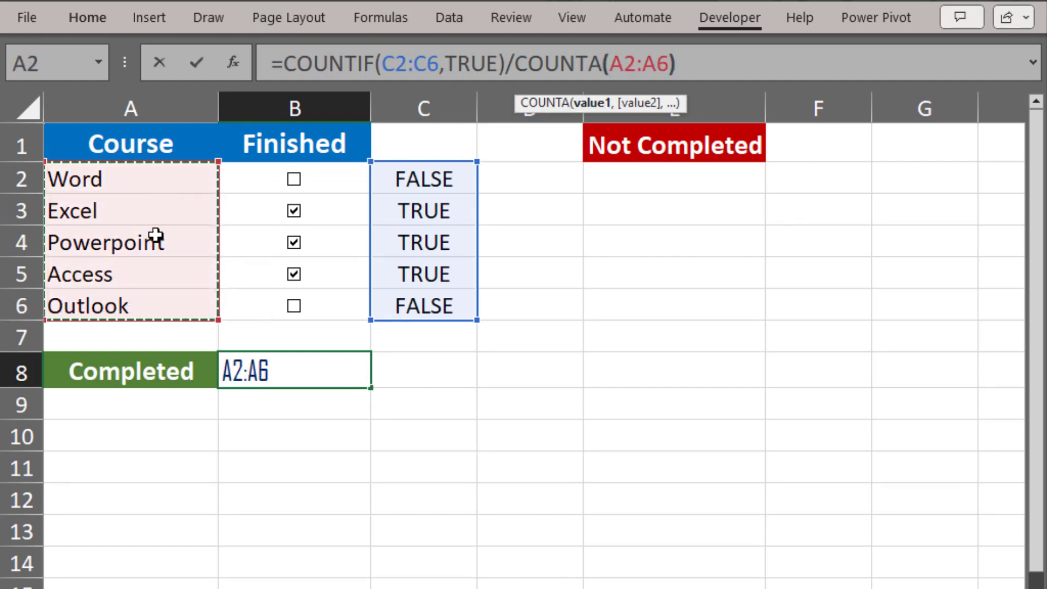
key("Return")
left_click(332, 376)
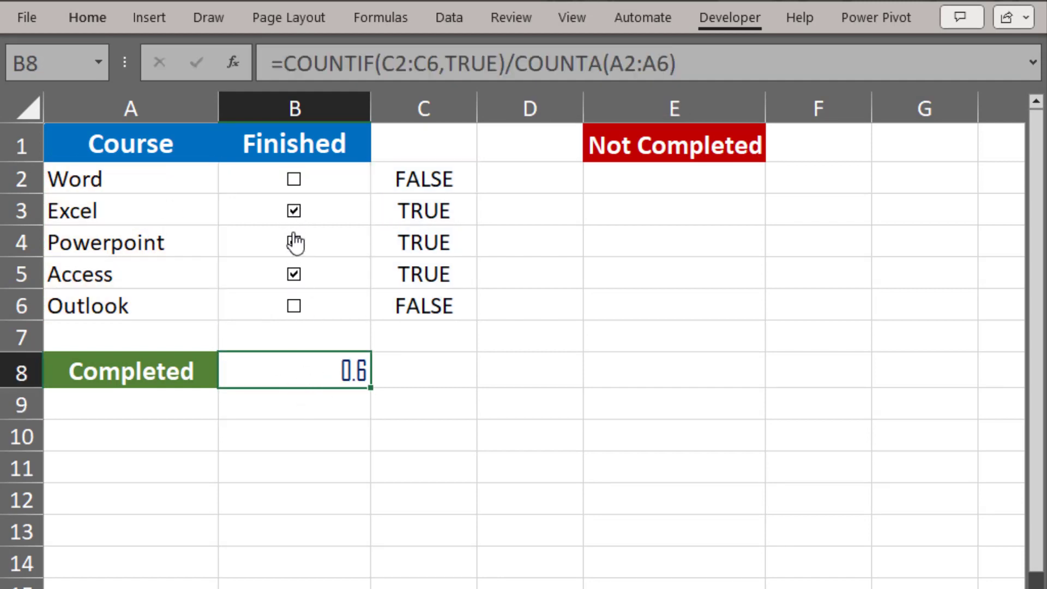
Step: Apply Percent Style to cell B8
left_click(93, 17)
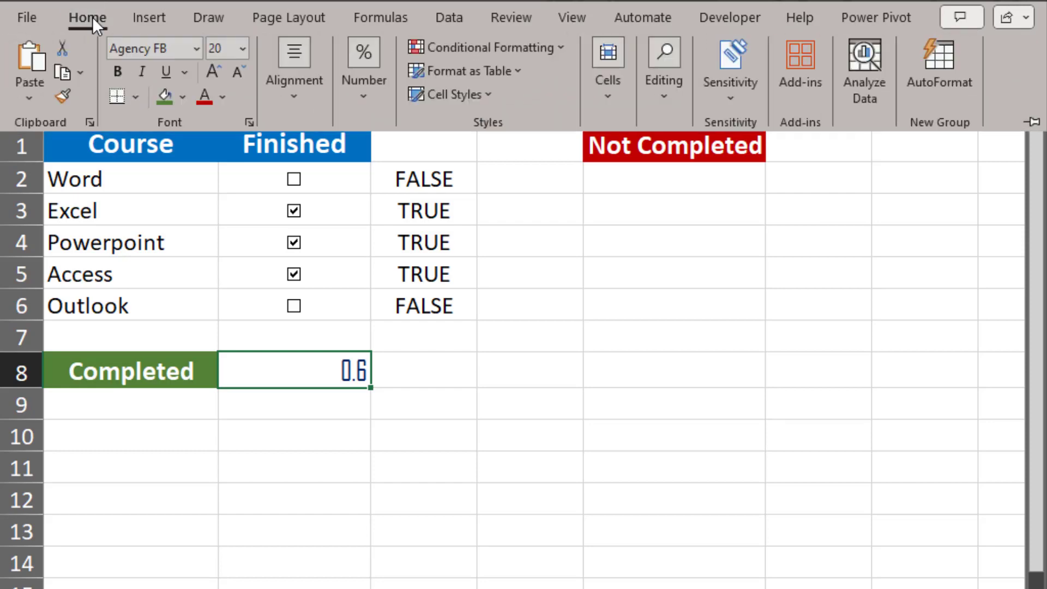
left_click(368, 96)
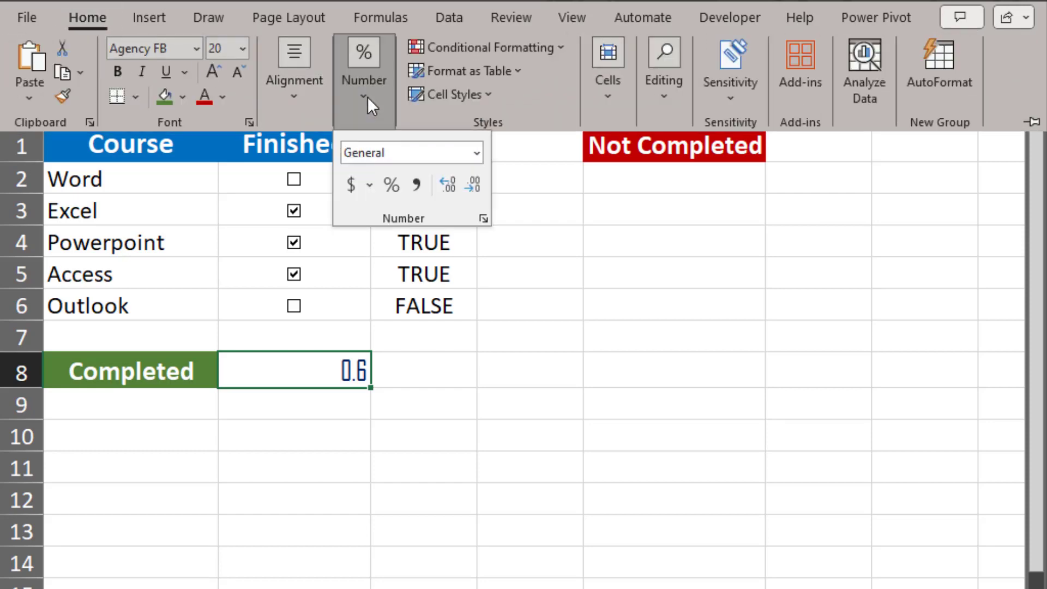
left_click(388, 179)
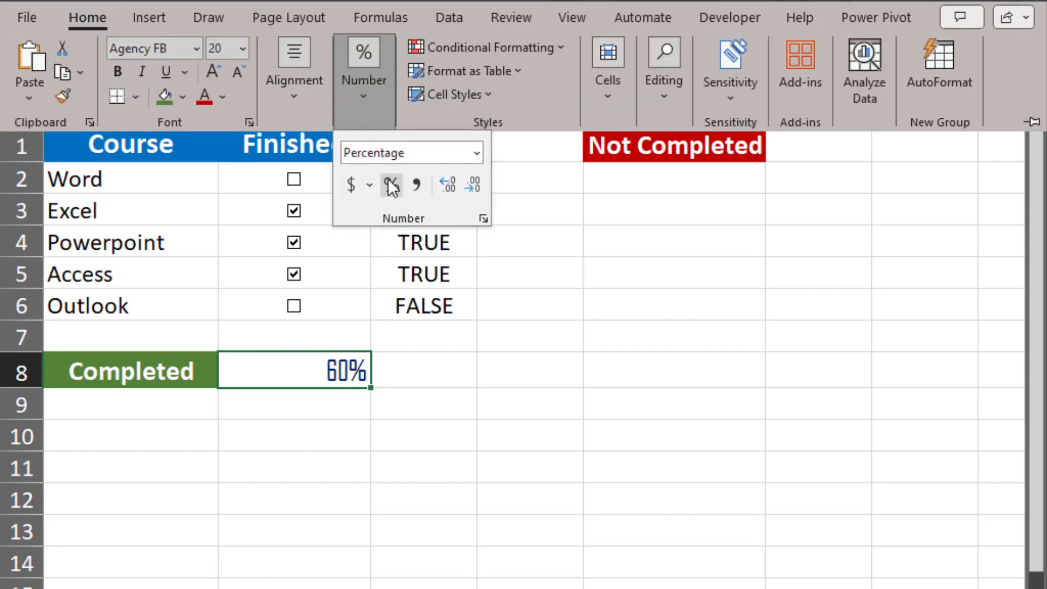
left_click(340, 420)
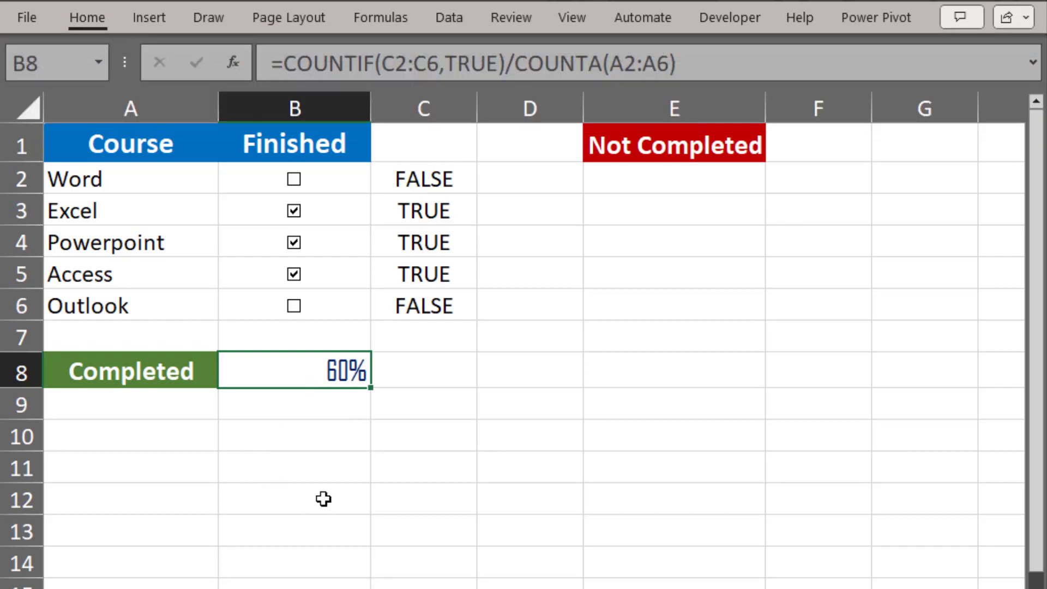
Step: Tick Outlook and toggle Word, Excel and Powerpoint to watch the percentage change
left_click(294, 307)
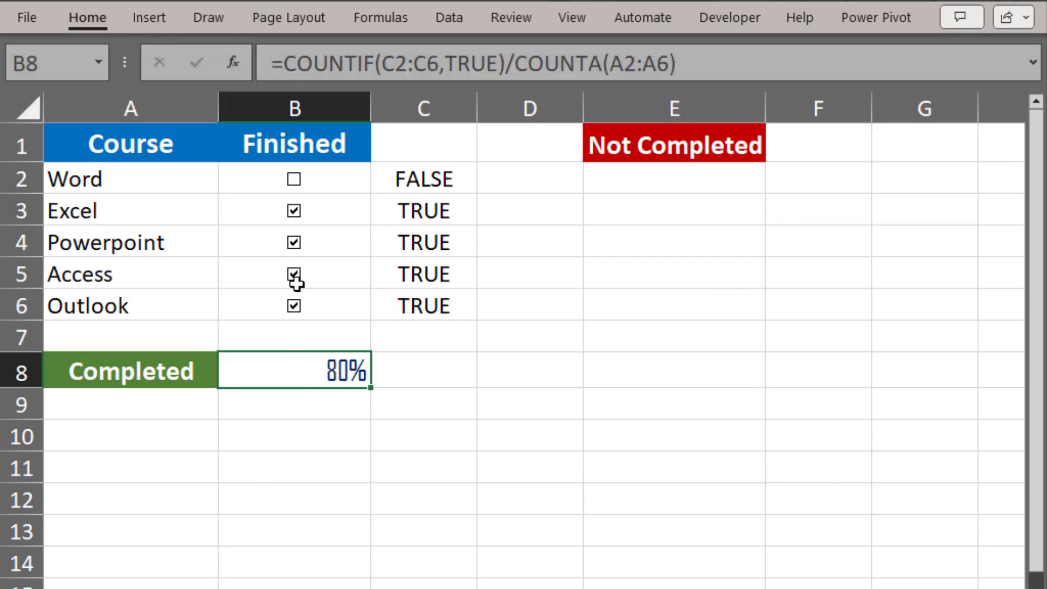
left_click(294, 183)
left_click(297, 183)
left_click(295, 212)
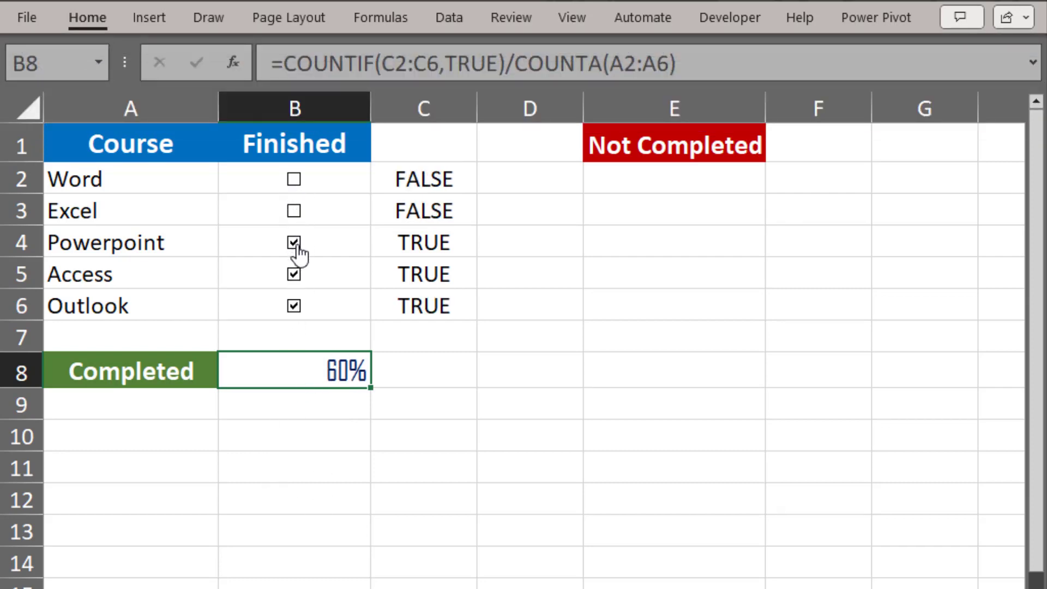
left_click(294, 243)
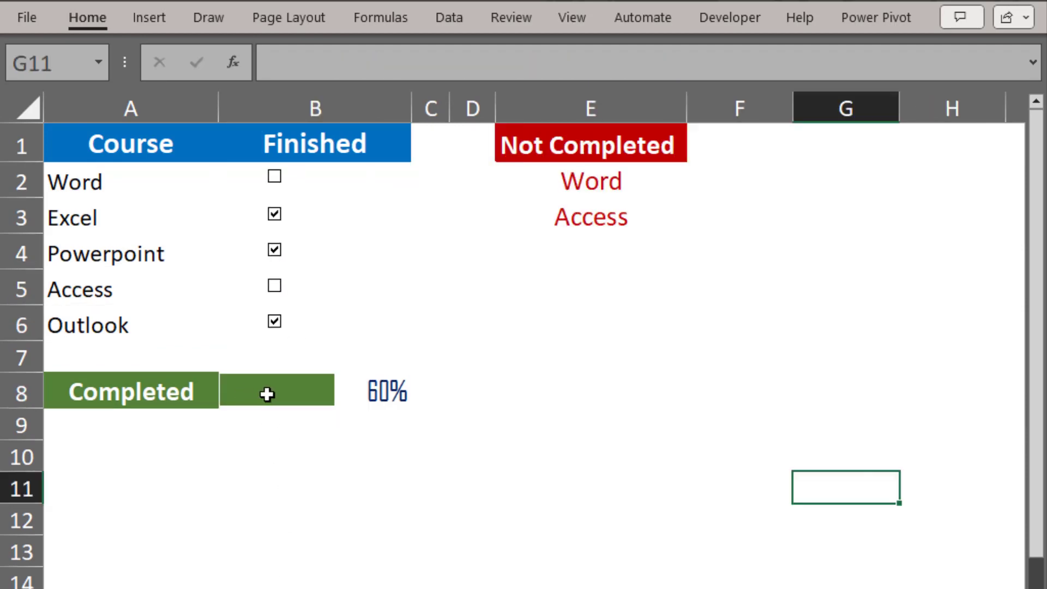
Step: In the example tracker, untick Powerpoint and Excel, then tick Access
left_click(275, 251)
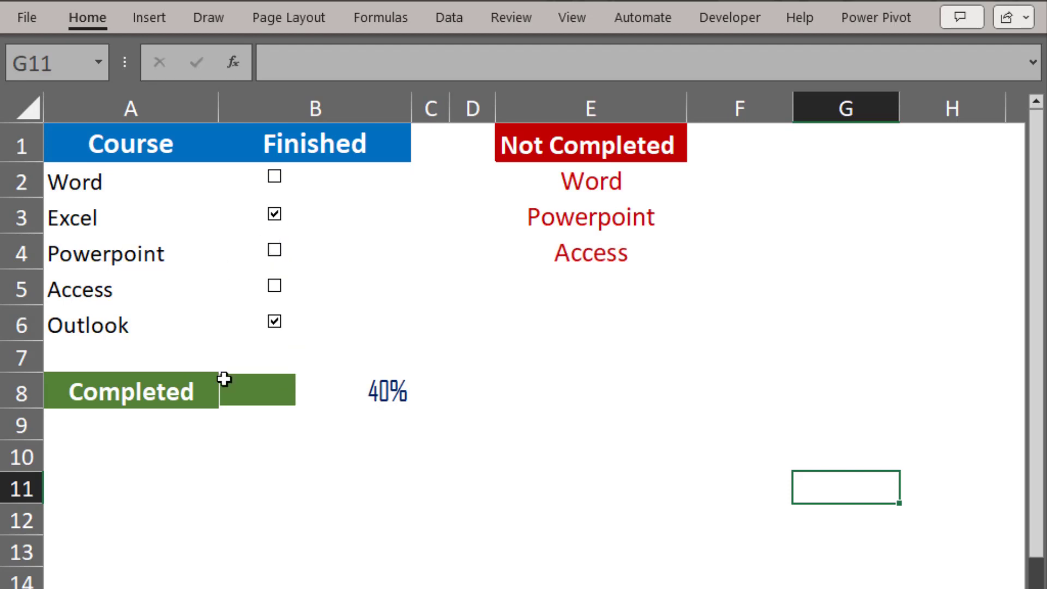
left_click(275, 216)
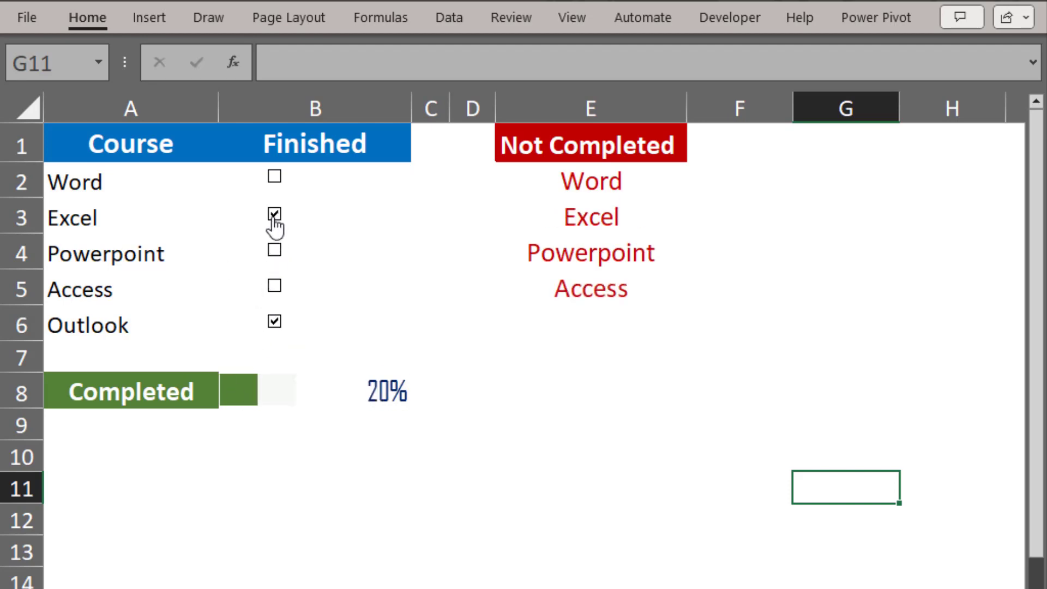
left_click(275, 286)
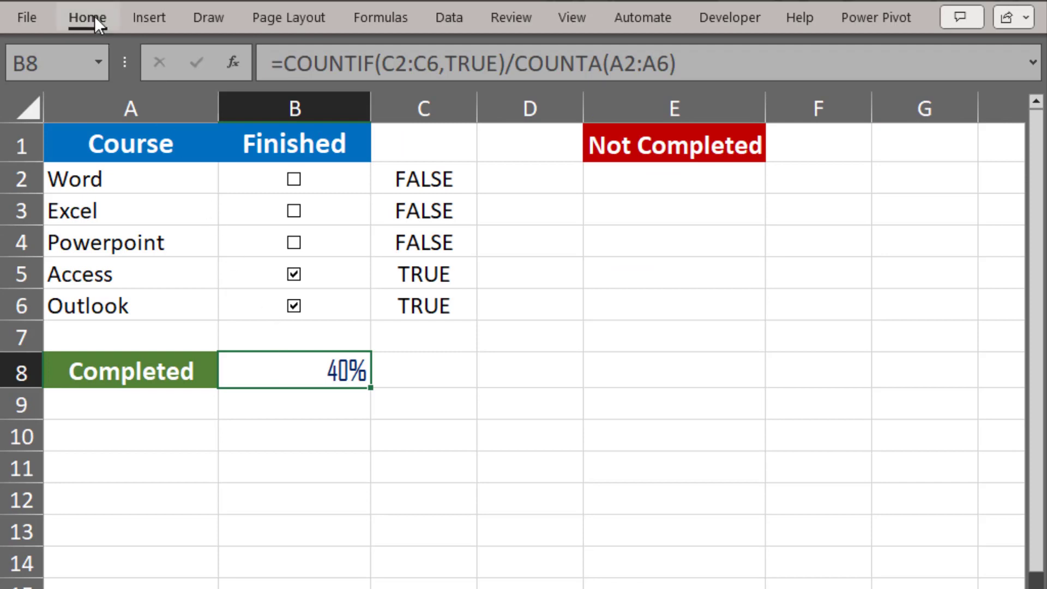
Step: Add a dark green data bar rule to B8 with minimum number 0 and maximum number 100%
left_click(93, 16)
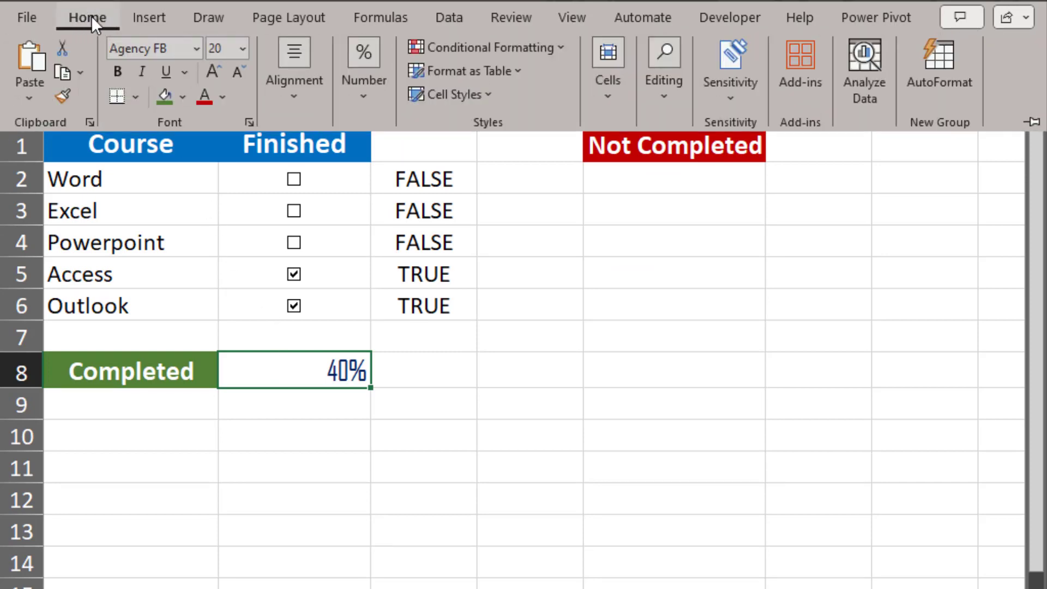
left_click(496, 50)
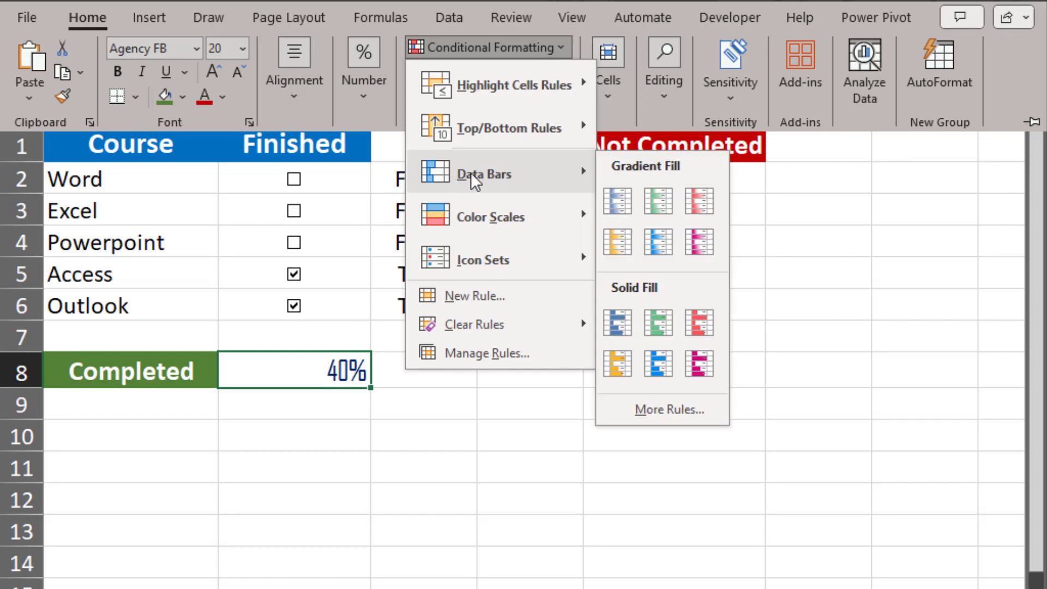
mouse_move(483, 174)
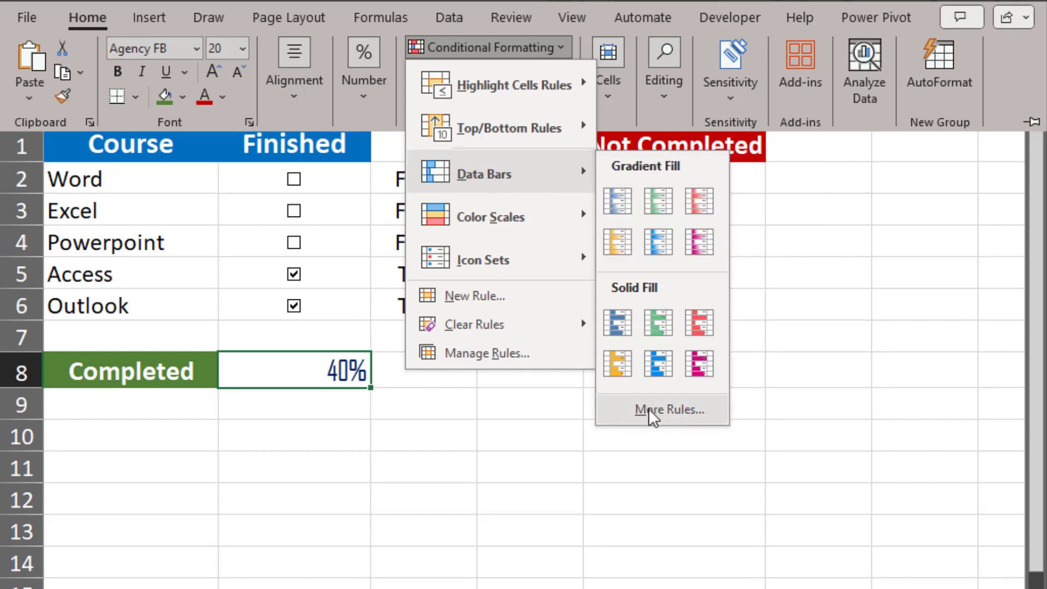
left_click(696, 410)
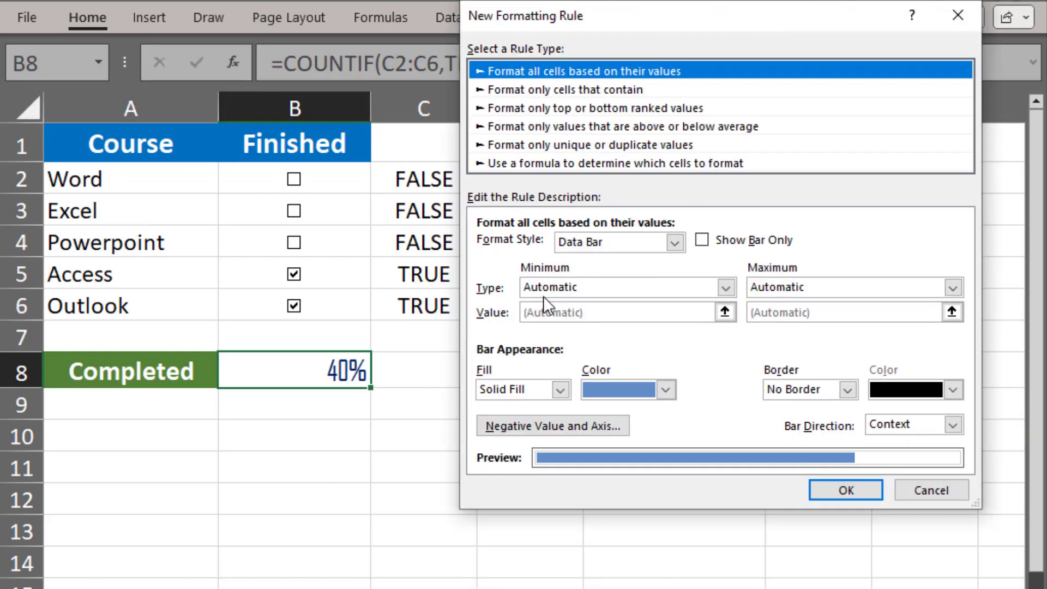
left_click(726, 288)
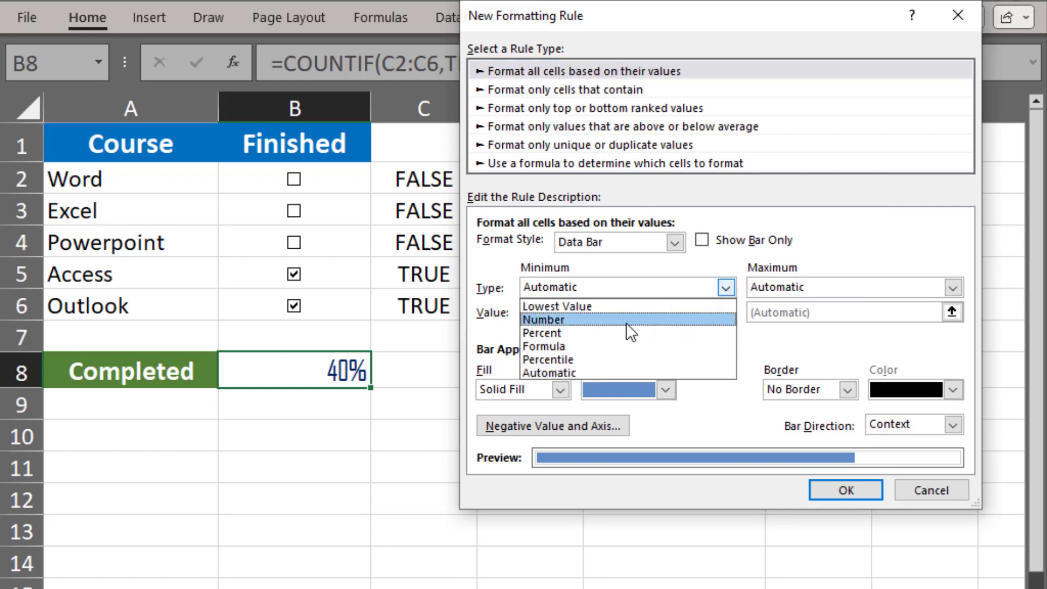
left_click(590, 322)
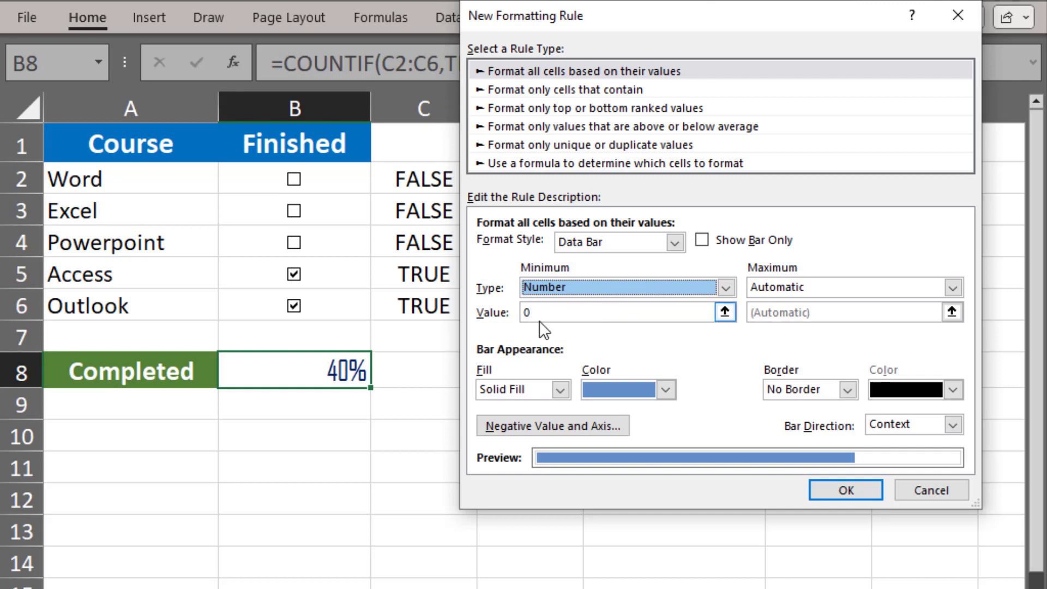
left_click(953, 287)
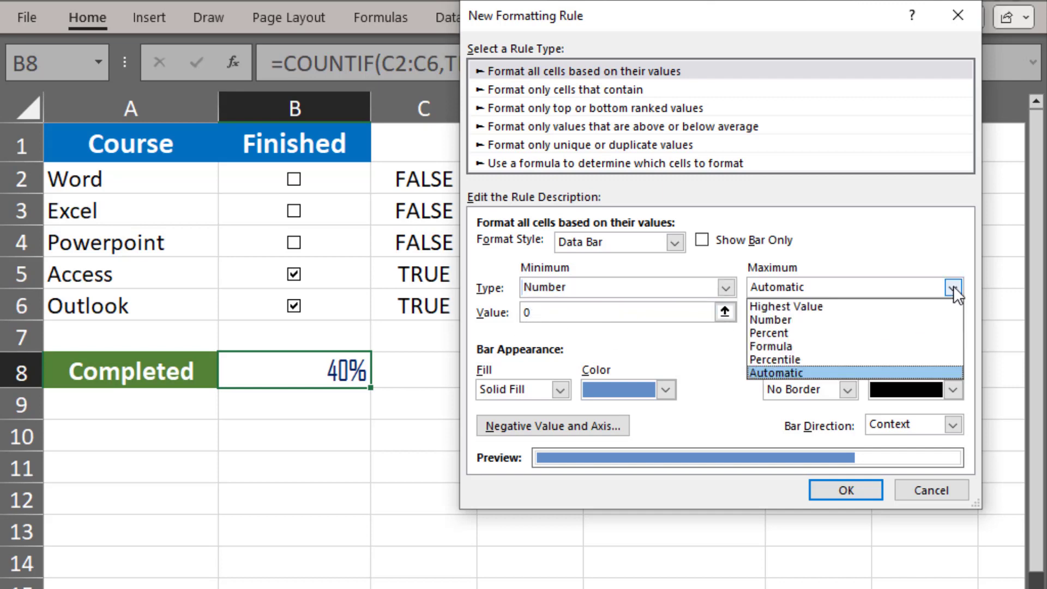
left_click(825, 324)
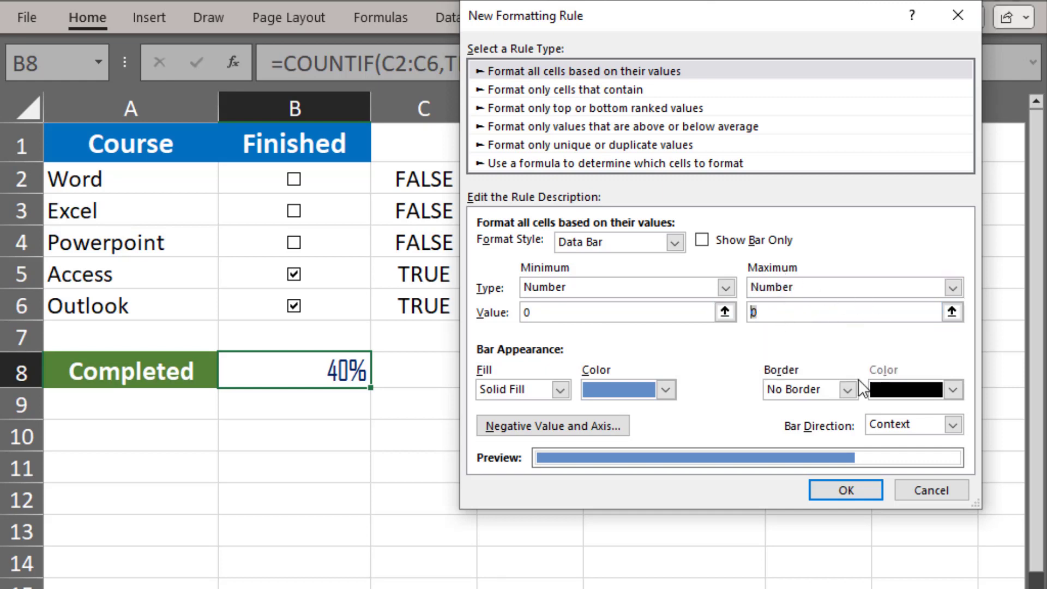
type("100")
type("%")
left_click(672, 393)
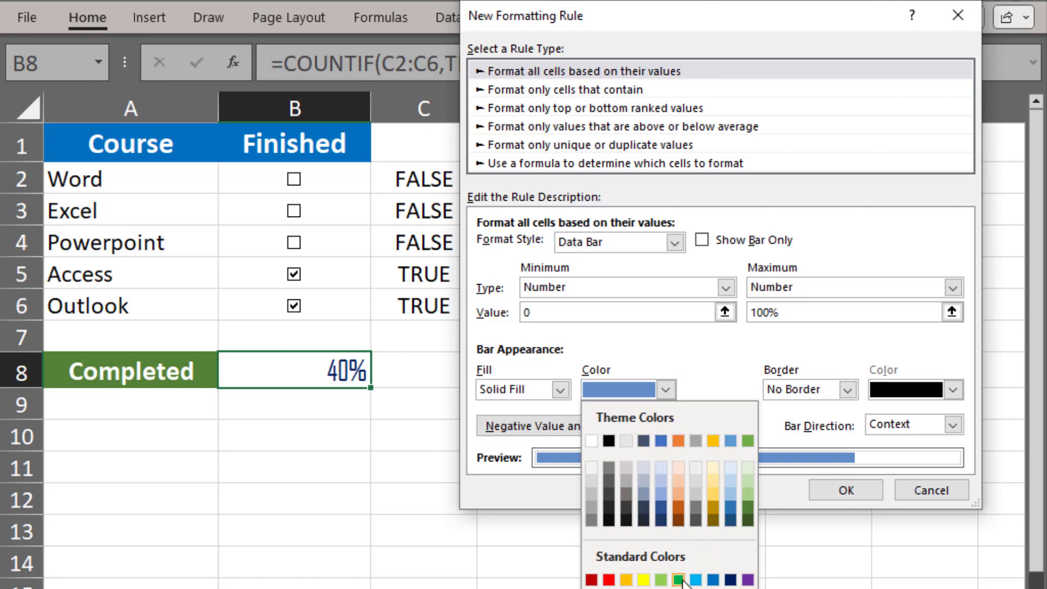
left_click(748, 509)
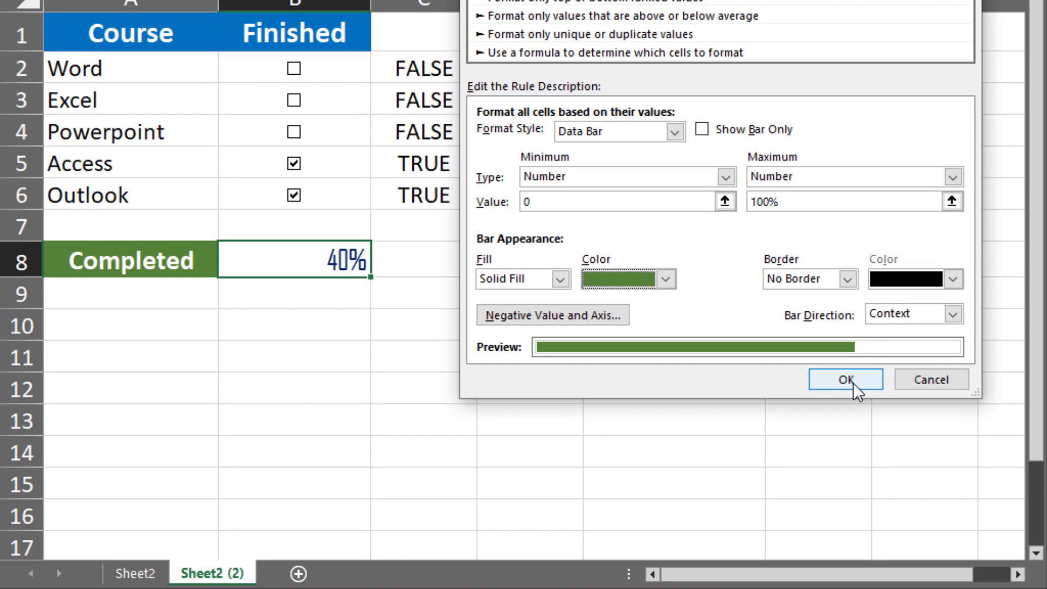
left_click(846, 381)
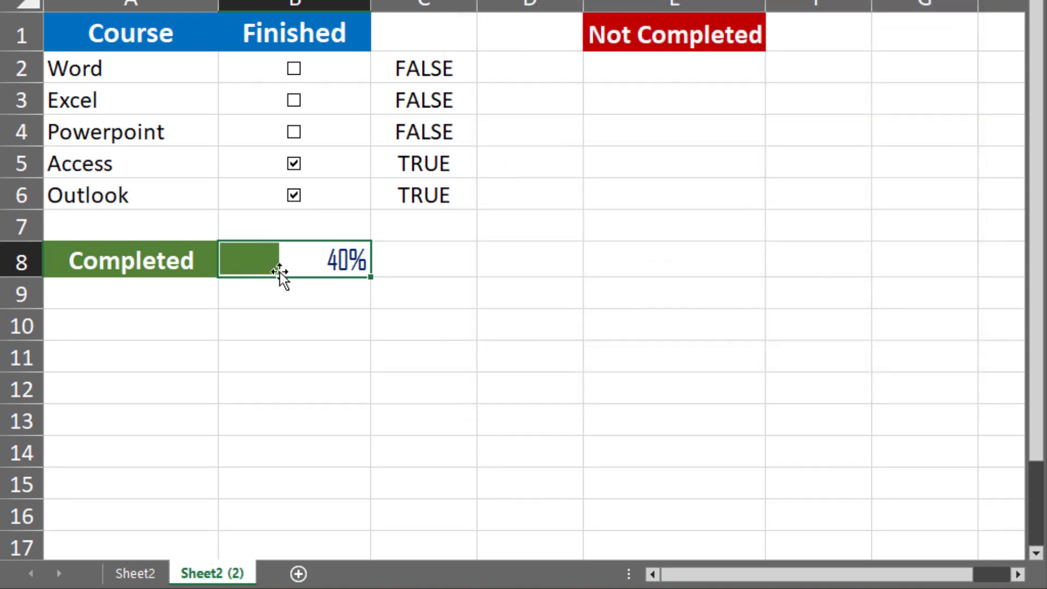
Step: Tick Powerpoint and Excel, untick Outlook and Access while watching B8's bar, then select E2
left_click(294, 133)
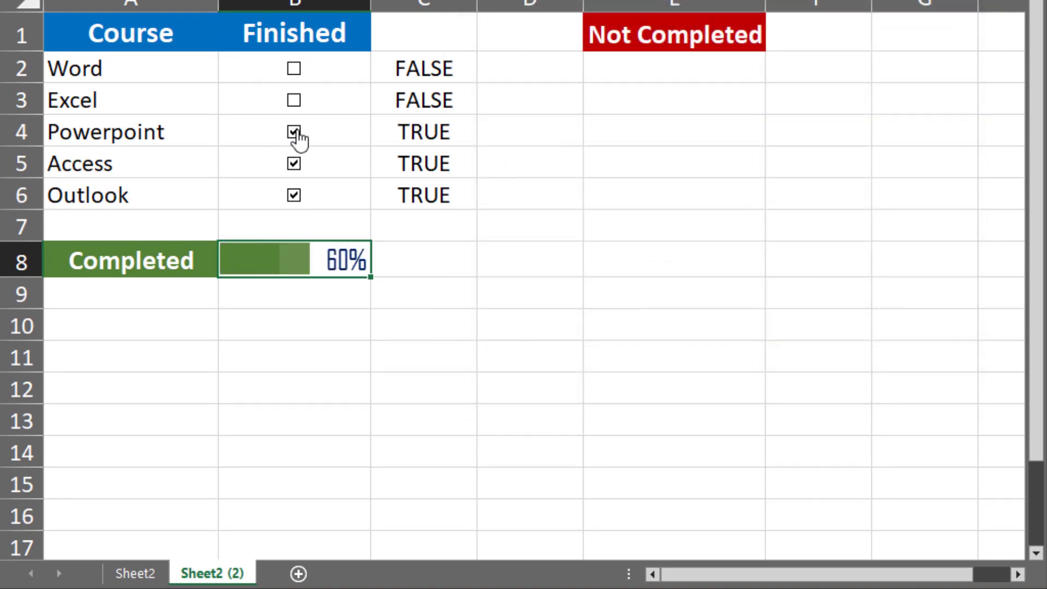
left_click(294, 100)
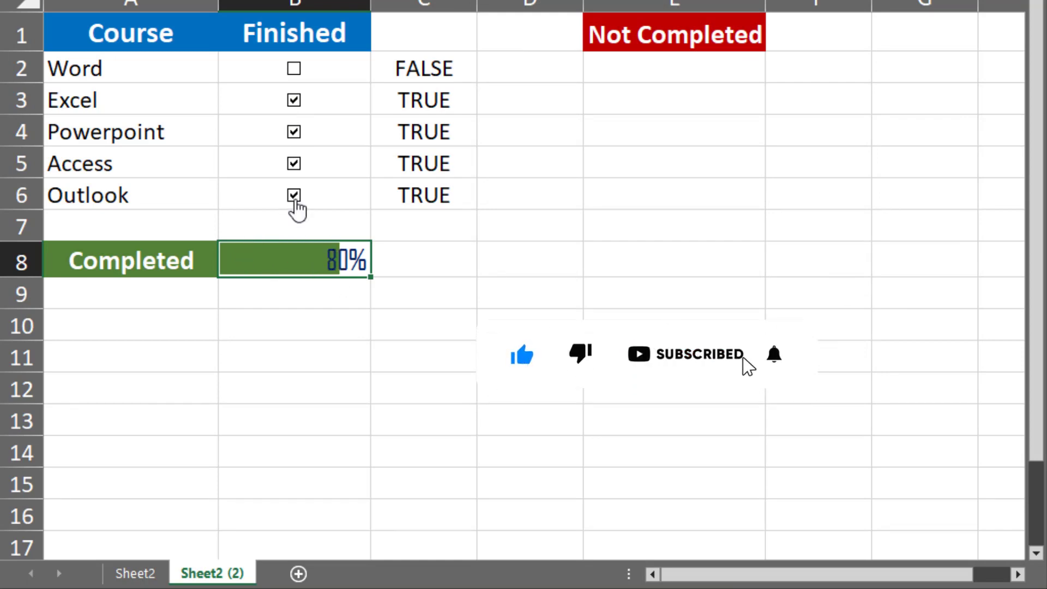
left_click(295, 199)
left_click(297, 165)
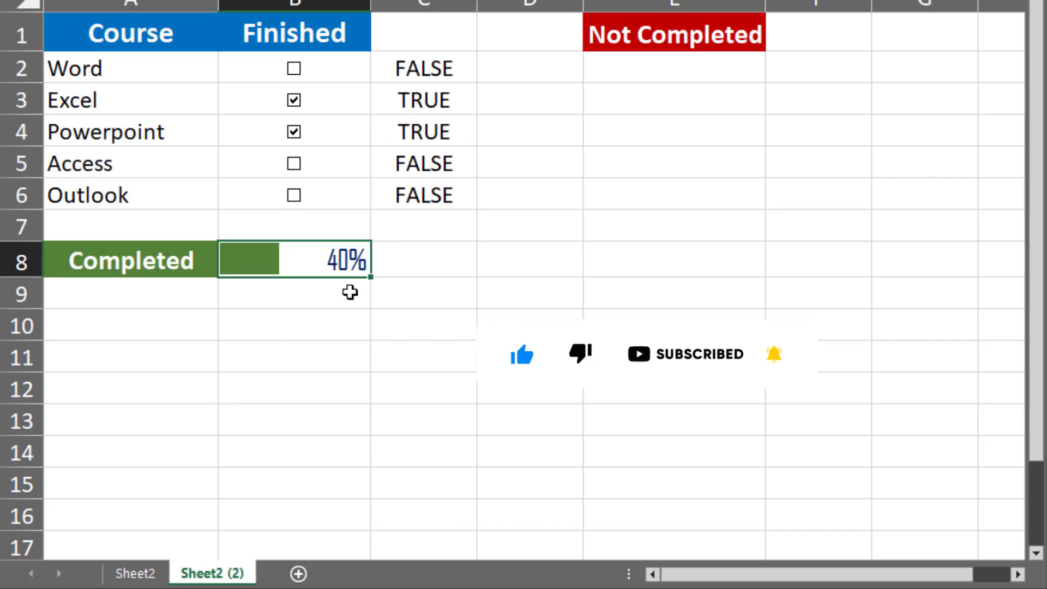
left_click(694, 63)
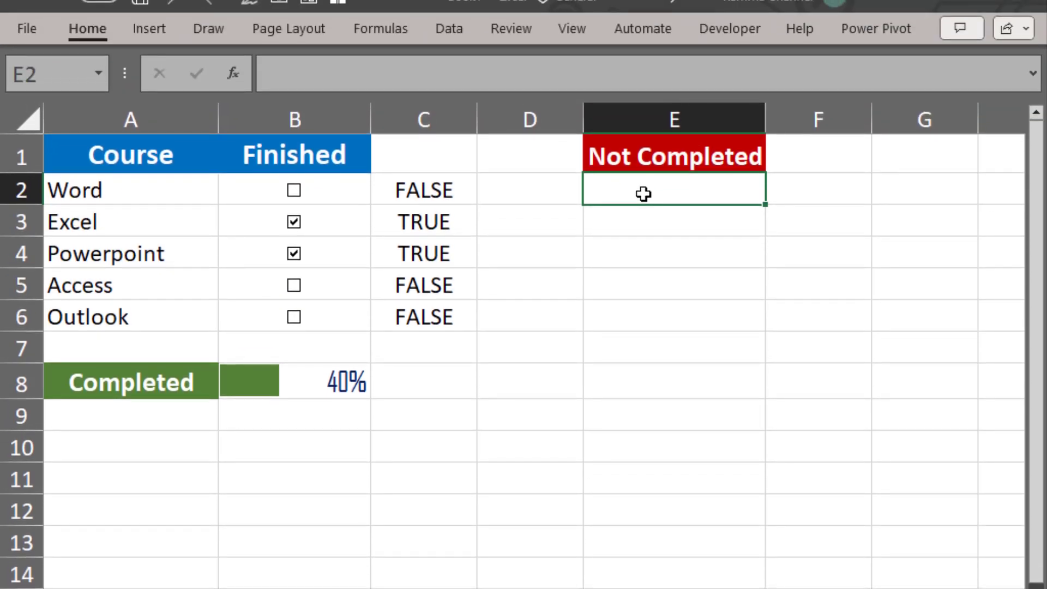
Step: Enter =FILTER(A2:A6,C2:C6=FALSE,"") in E2 to list the unfinished courses
type("=")
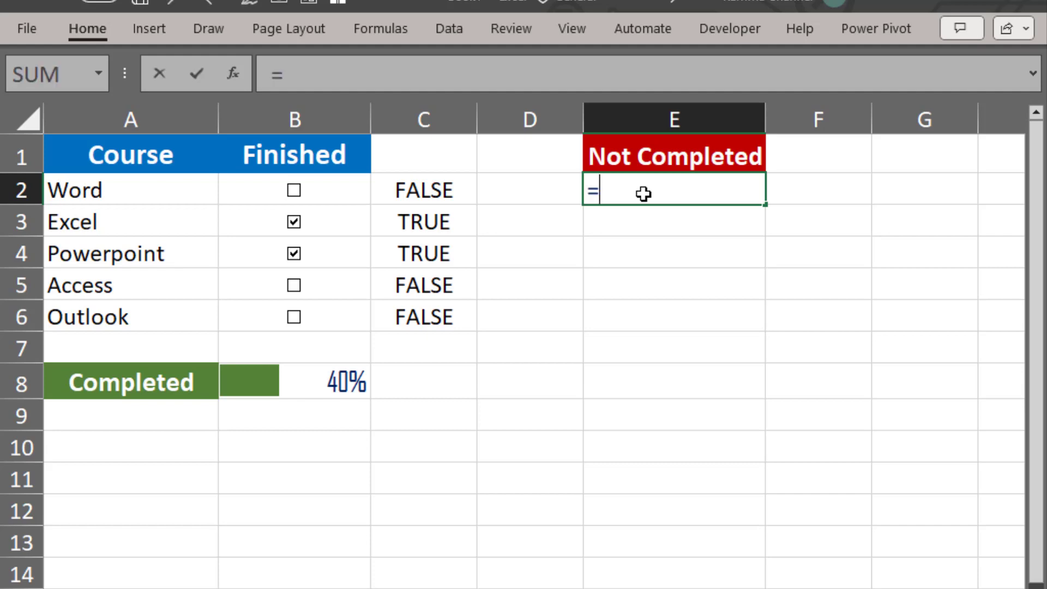
type("FIL")
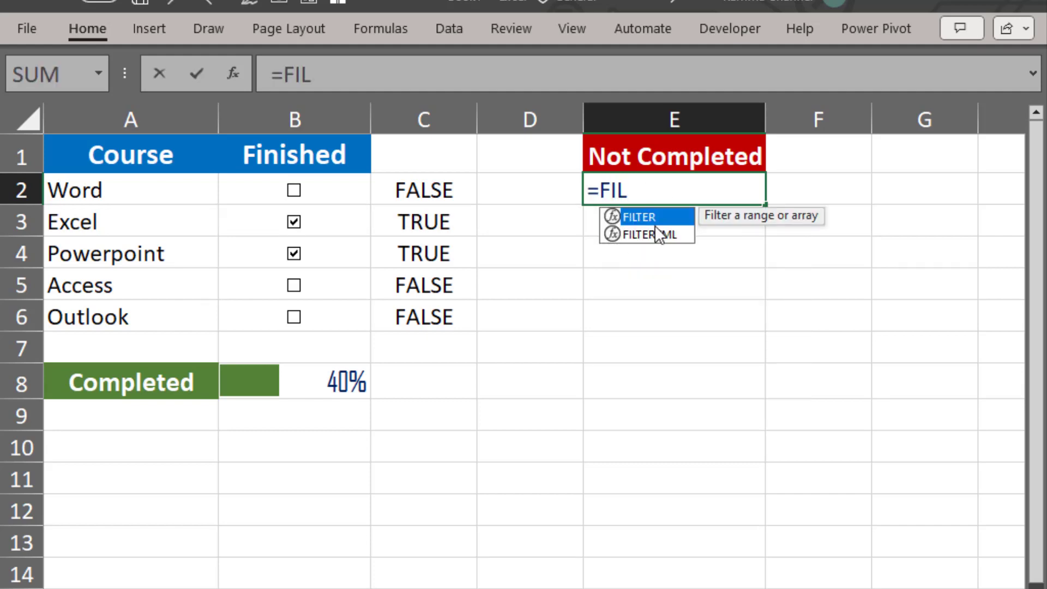
double_click(647, 217)
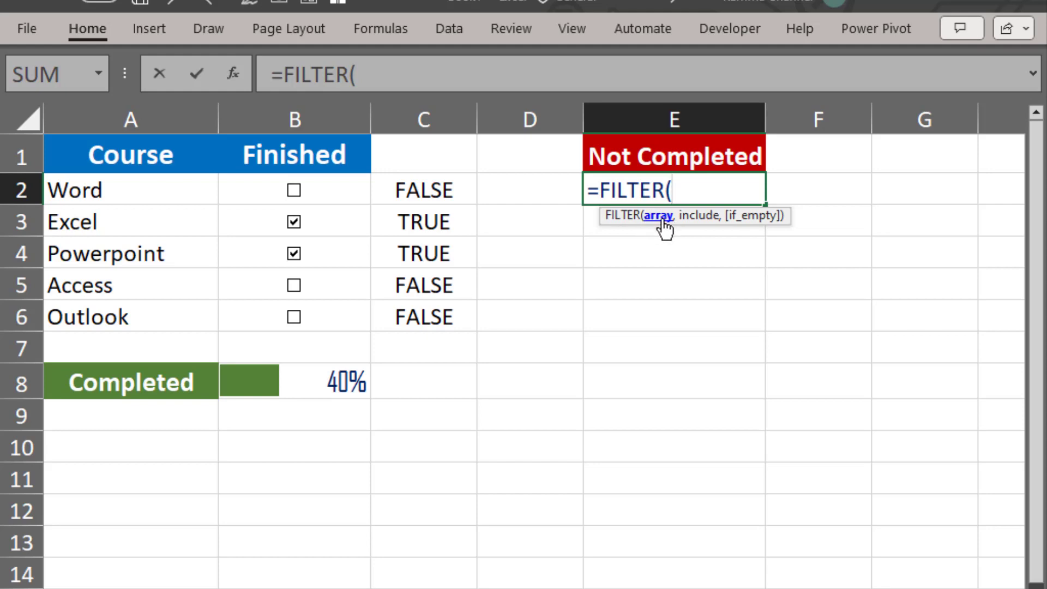
left_click_drag(175, 190, 163, 324)
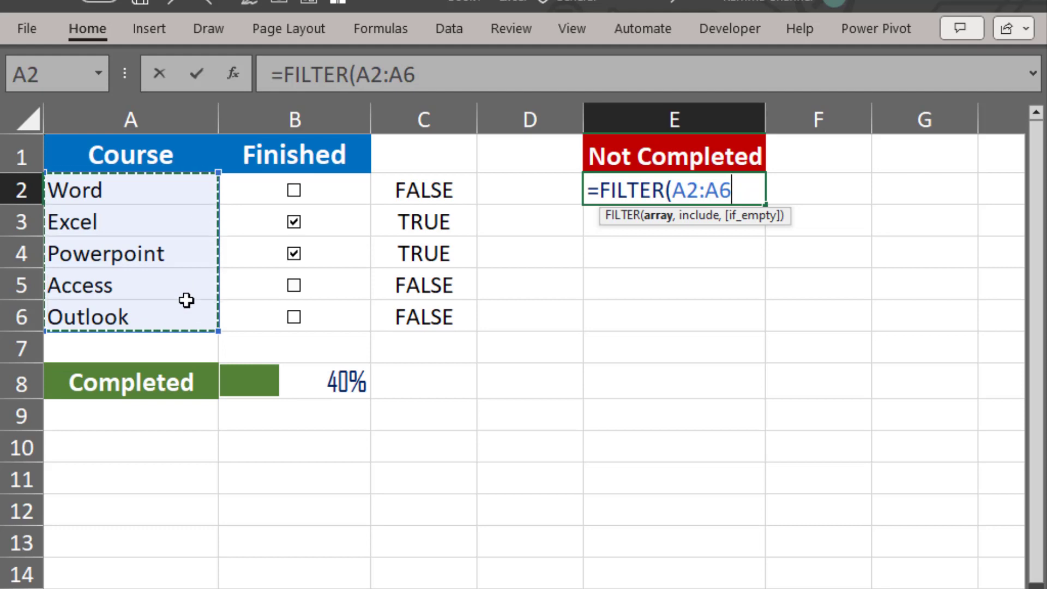
type(",")
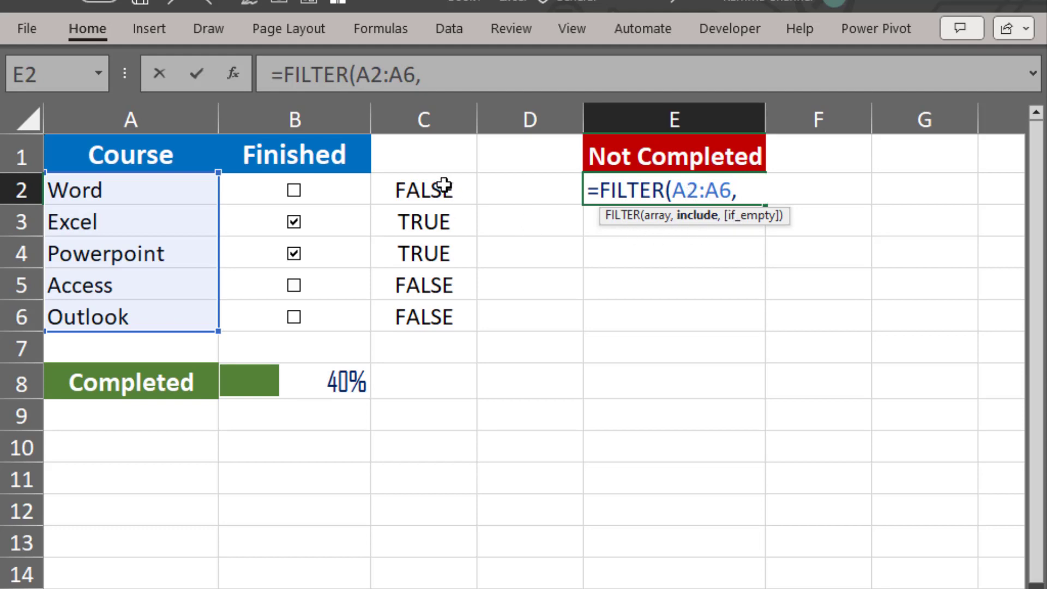
left_click_drag(443, 188, 446, 322)
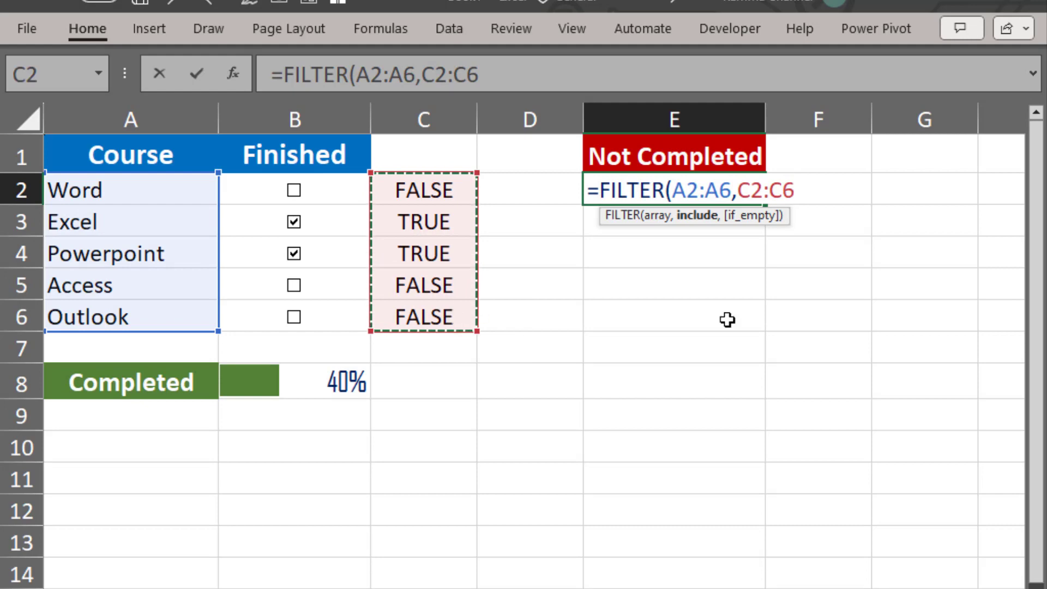
type("=")
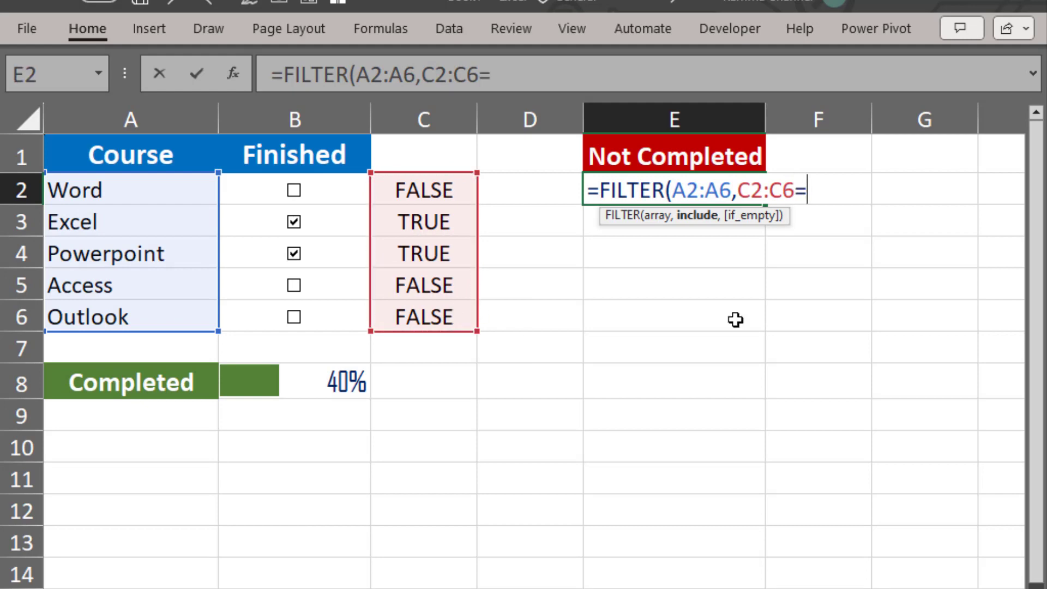
type("FA")
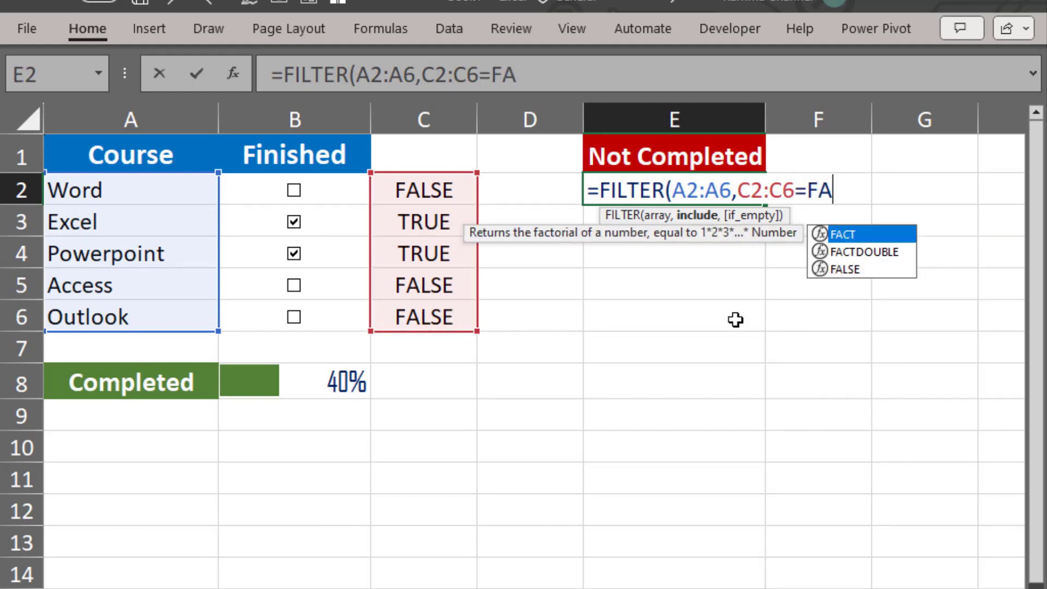
type("LSE")
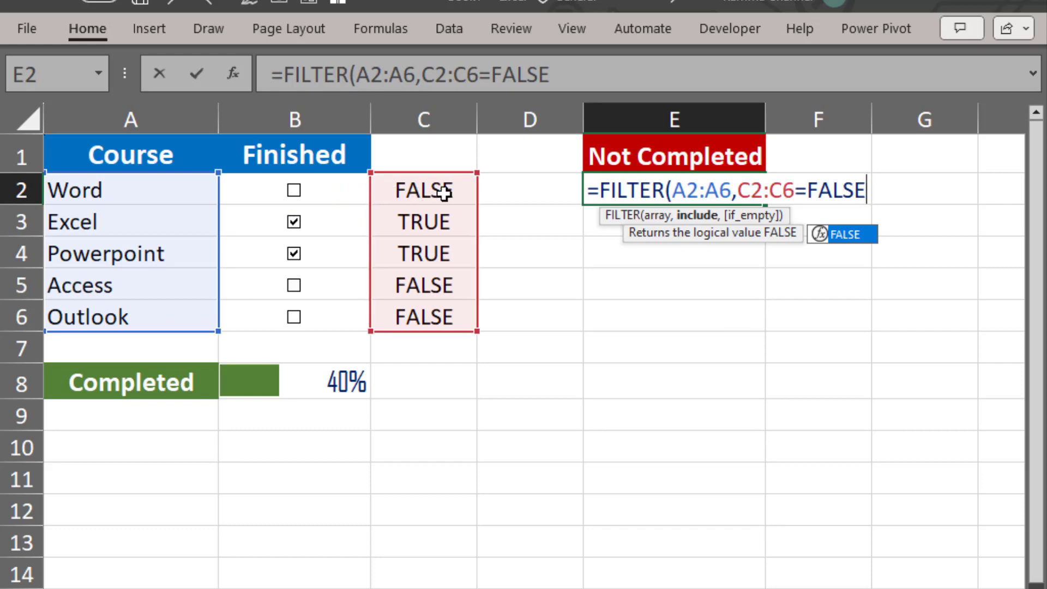
type(",")
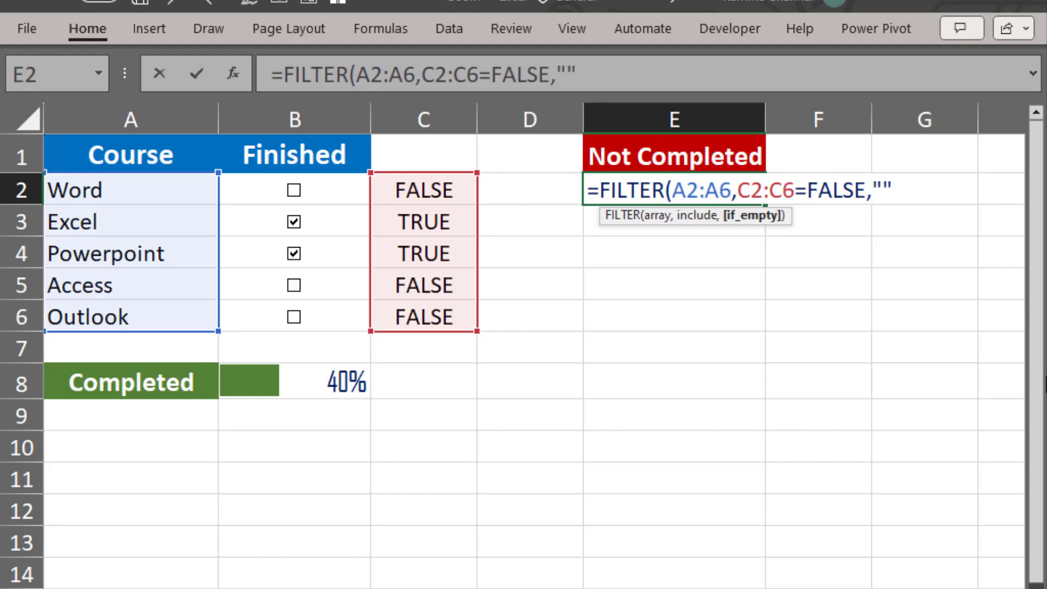
type(")")
key("Return")
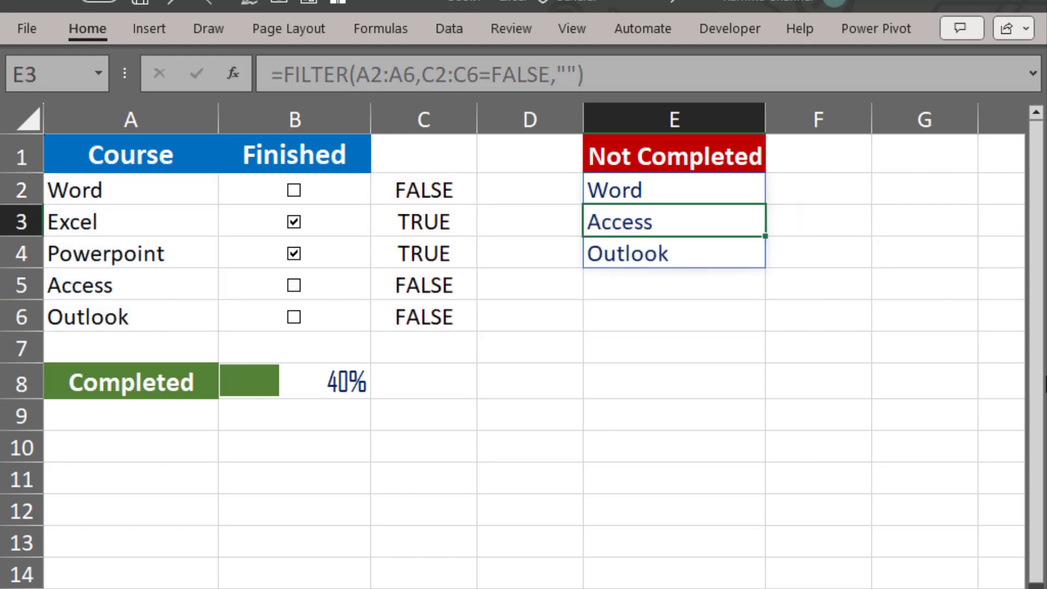
Step: Test the spilled list by ticking Outlook and unticking Powerpoint and Excel
left_click(689, 190)
left_click(683, 220)
left_click(688, 256)
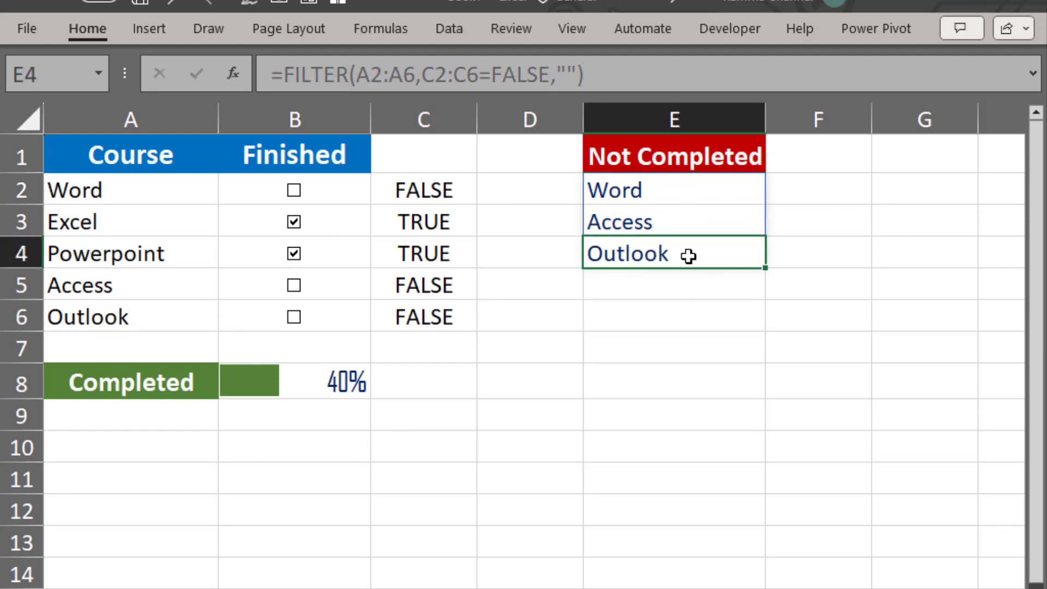
left_click(295, 317)
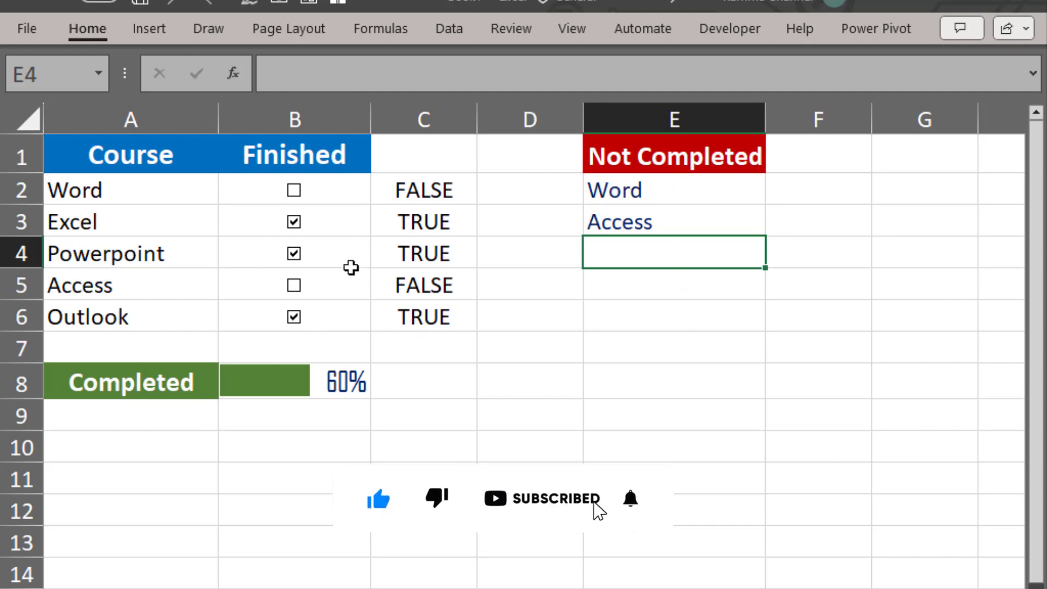
left_click(295, 252)
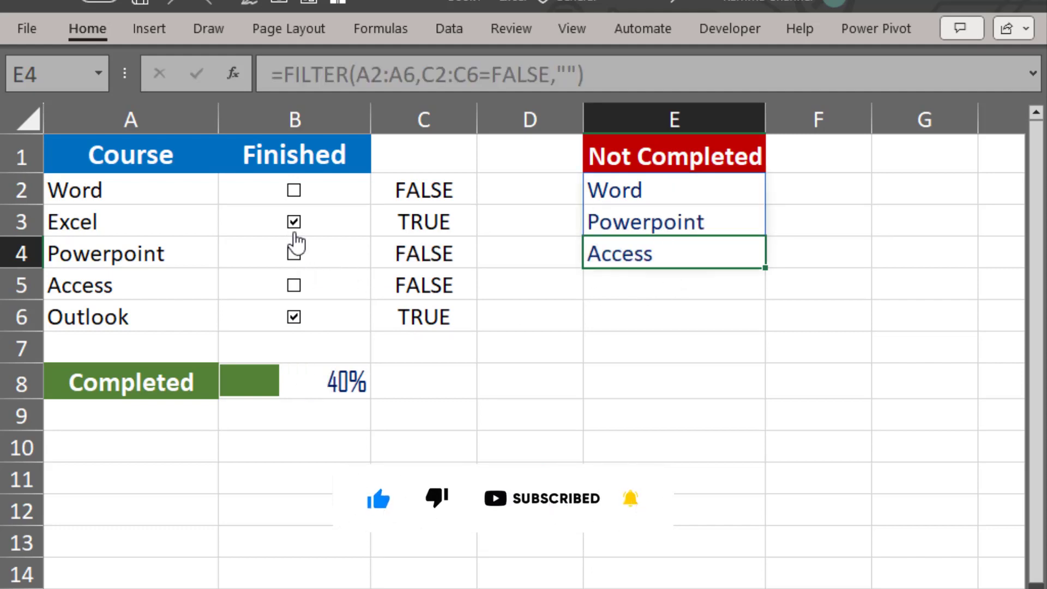
left_click(295, 224)
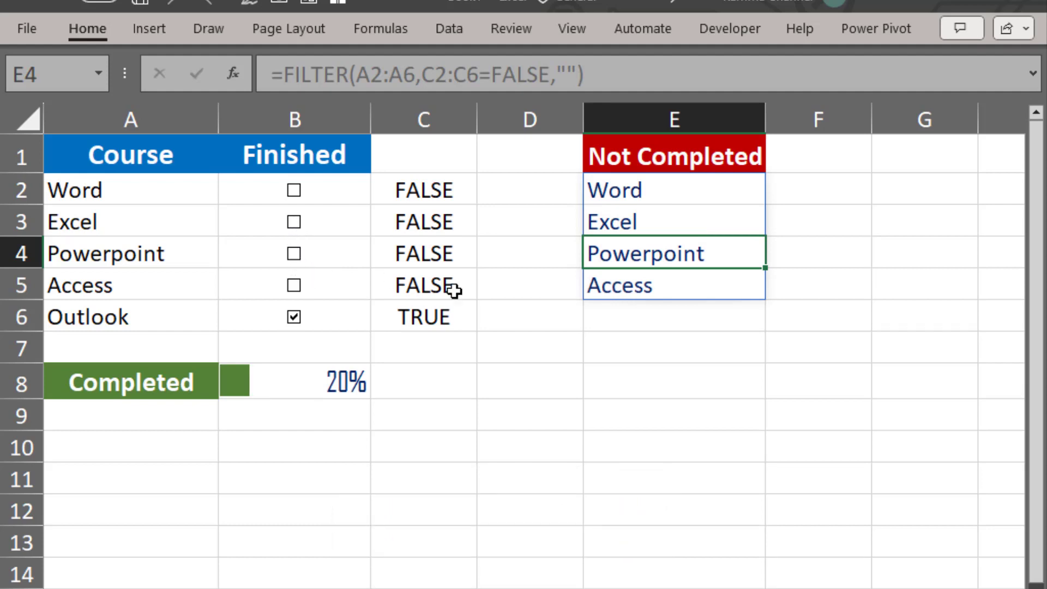
left_click_drag(428, 191, 427, 322)
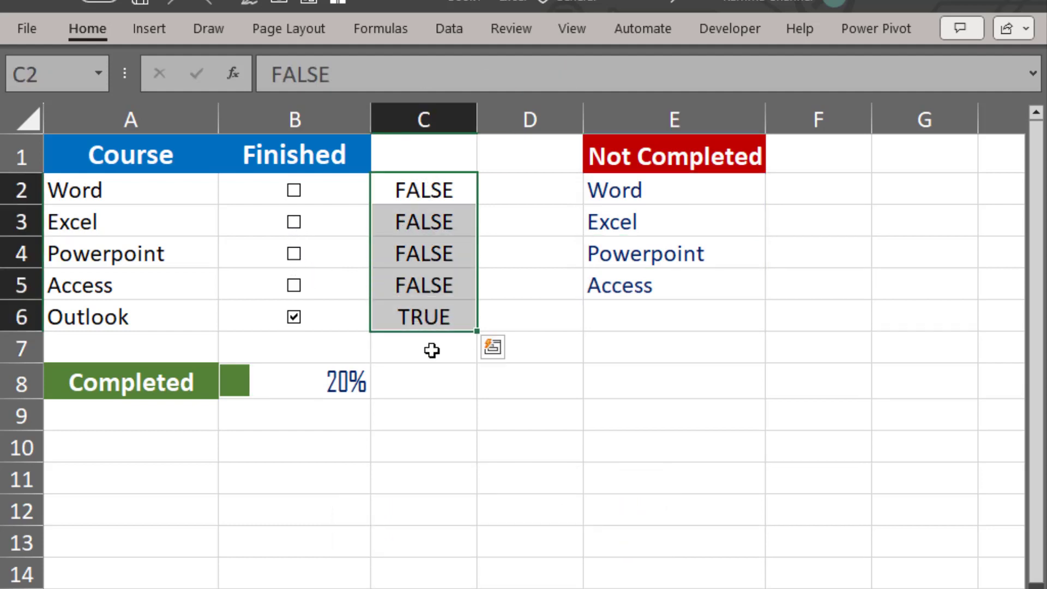
left_click_drag(426, 199, 429, 310)
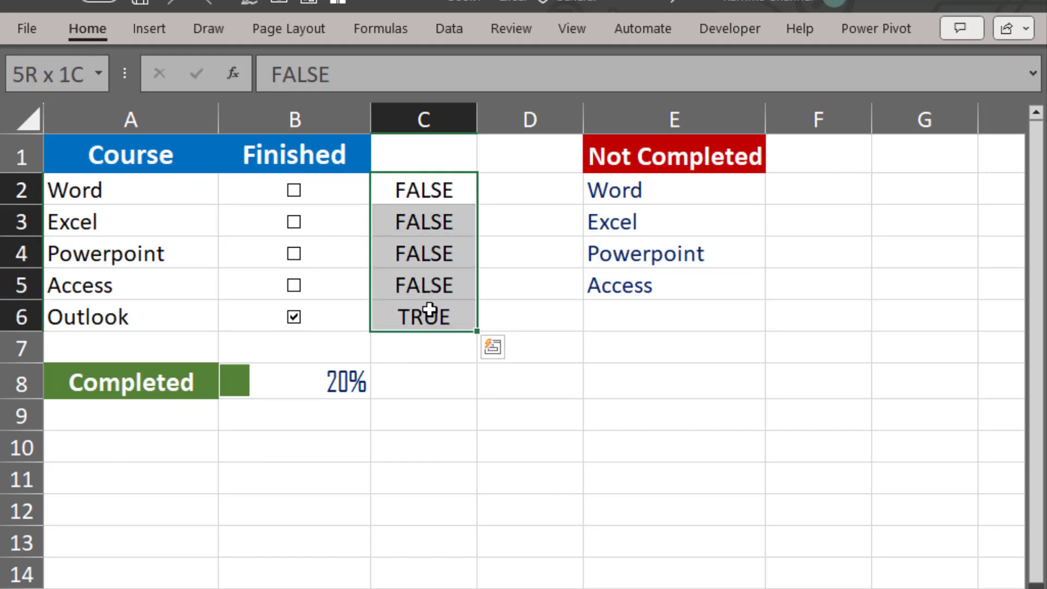
left_click(97, 30)
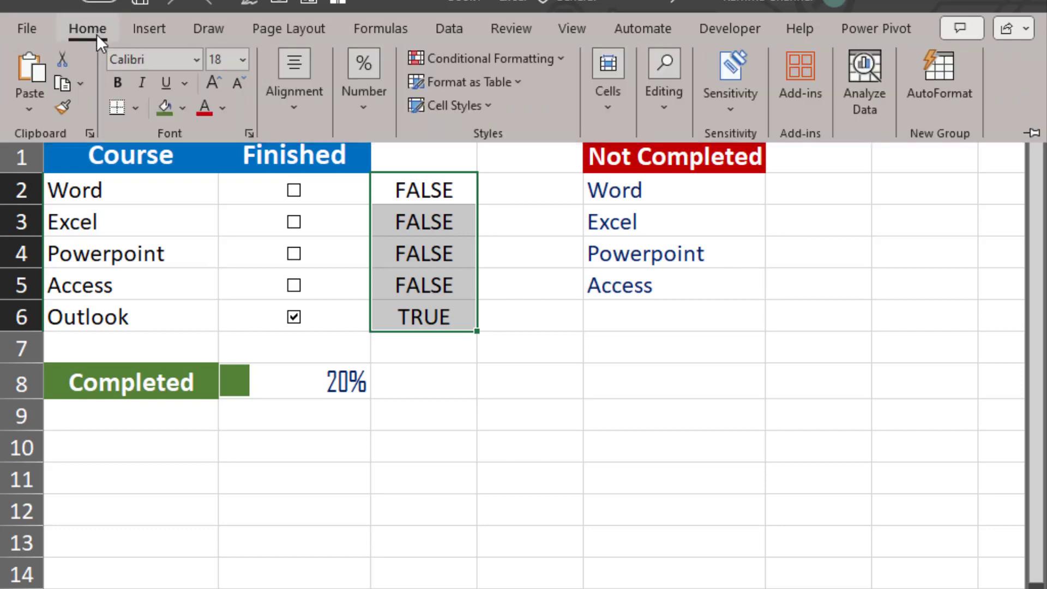
left_click(223, 109)
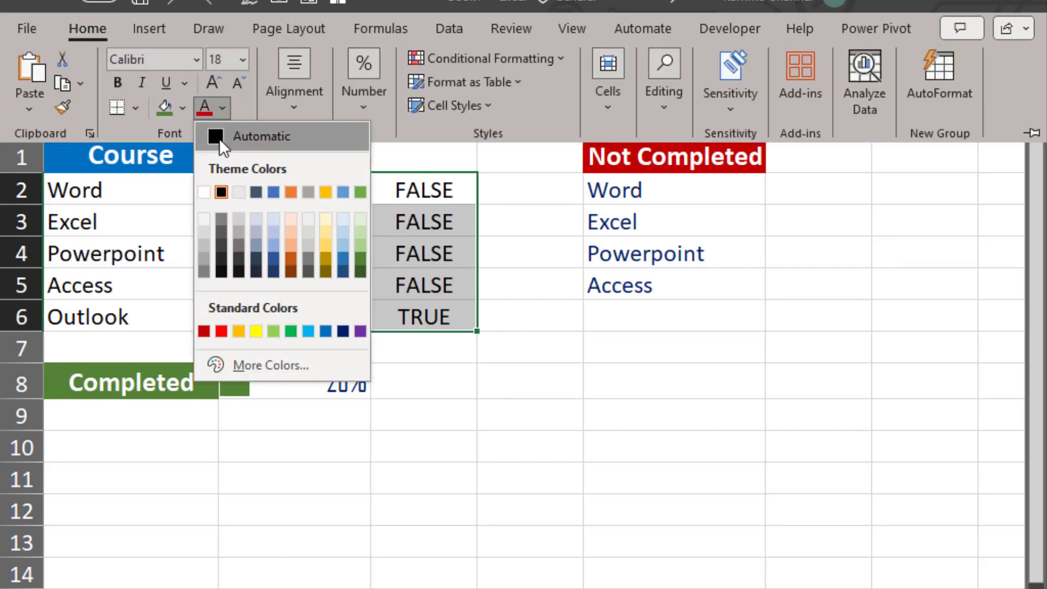
left_click(204, 191)
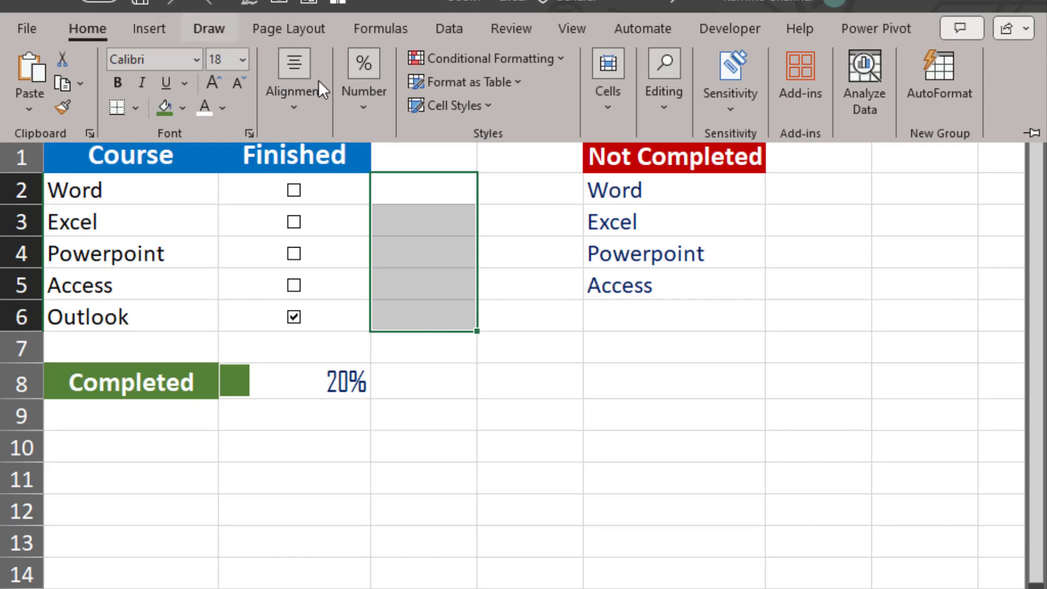
key("ctrl+z")
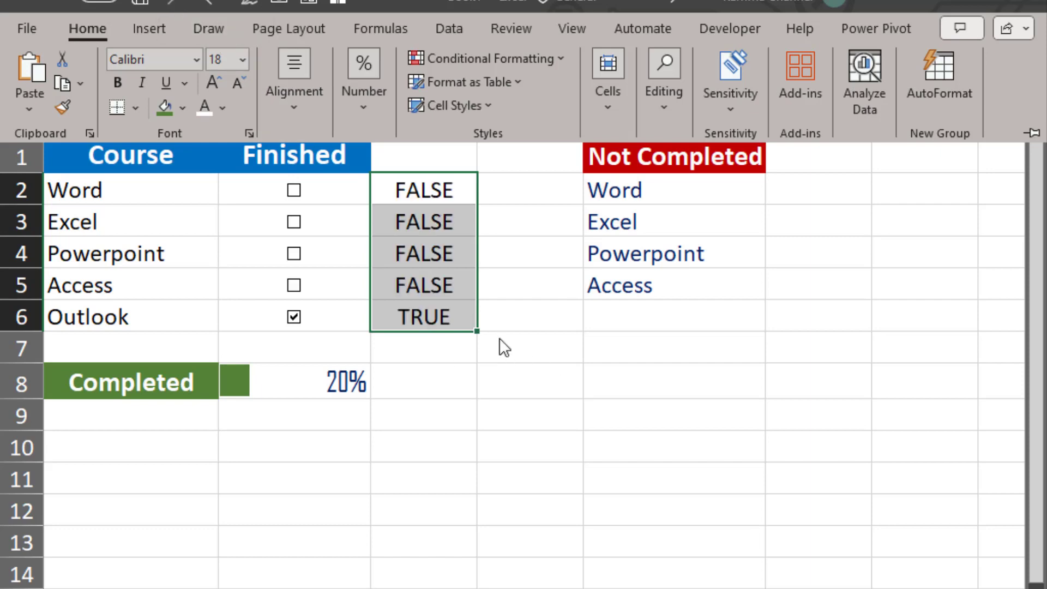
Step: Give C2:C6 the custom number format ;;; so the TRUE/FALSE values disappear
right_click(431, 235)
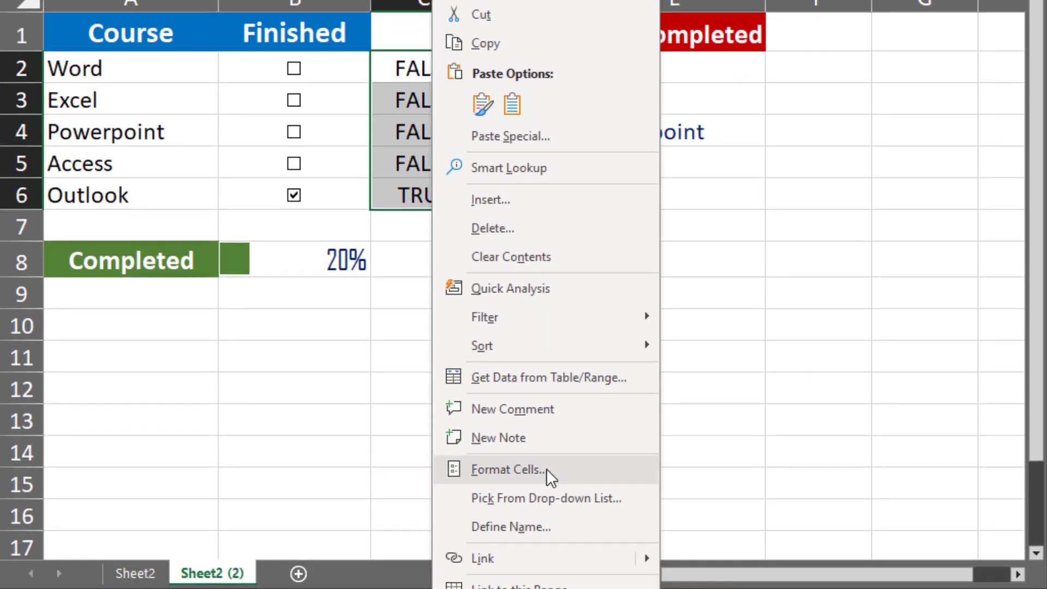
left_click(577, 474)
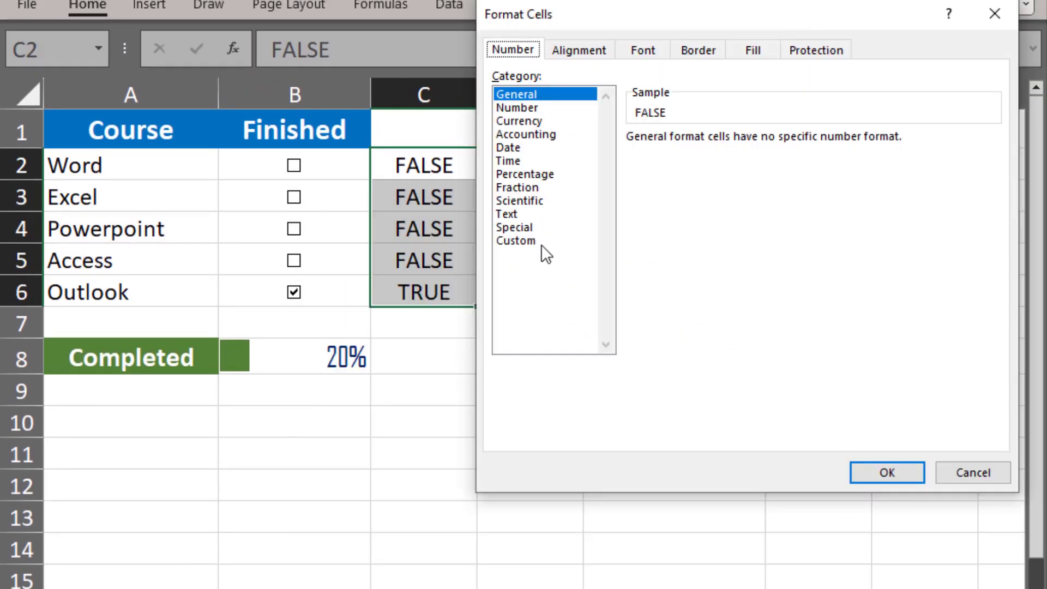
left_click(540, 243)
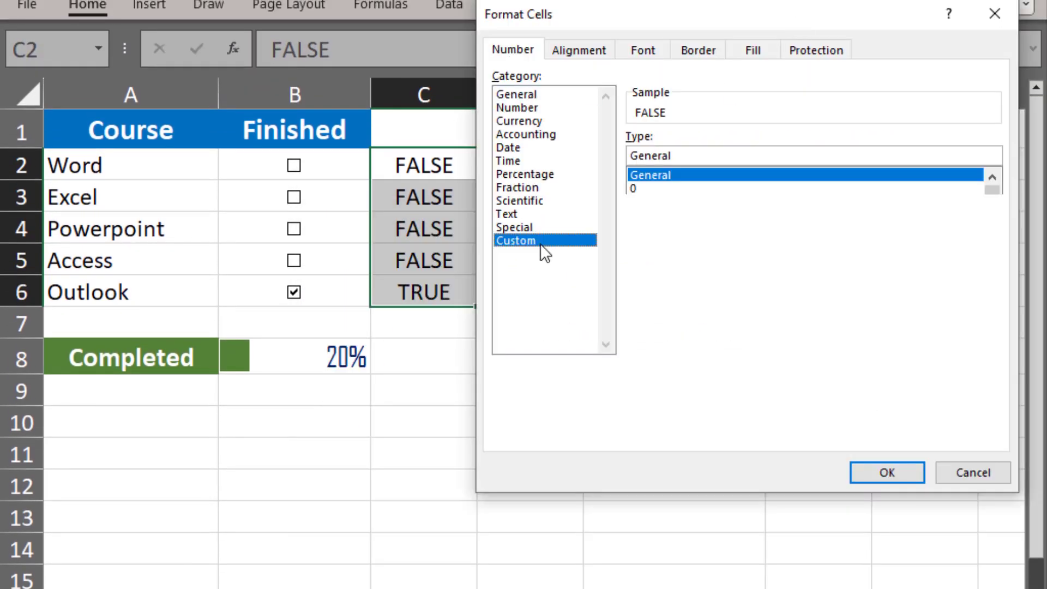
left_click_drag(699, 153, 590, 153)
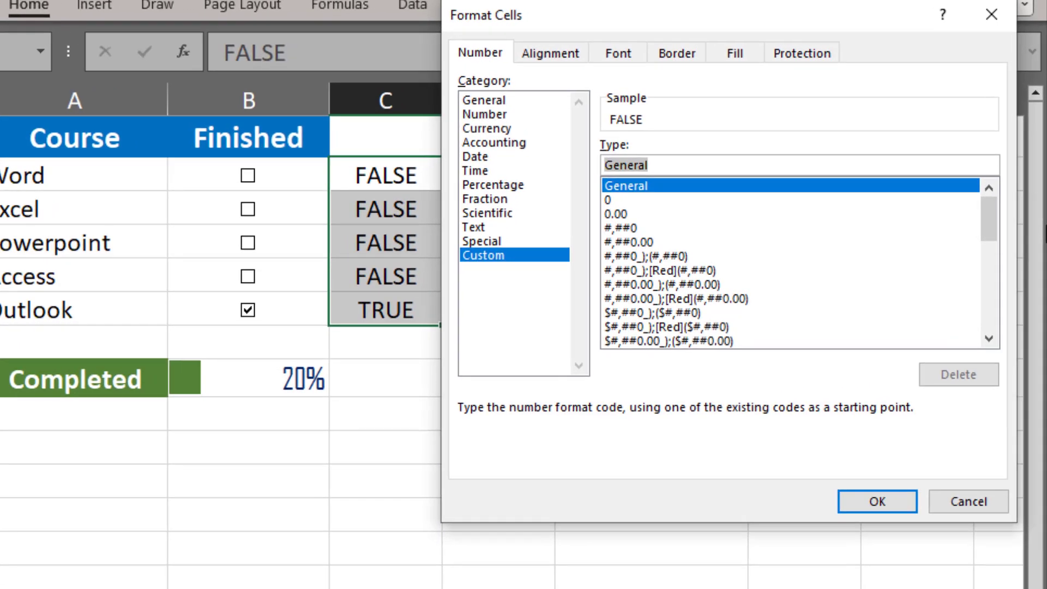
type(";;;")
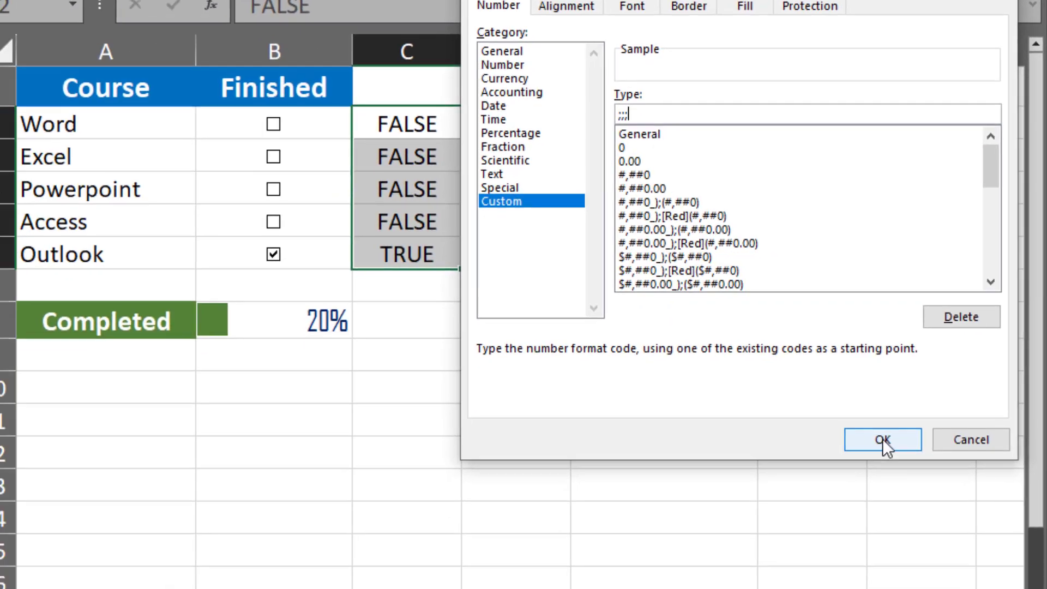
left_click(882, 438)
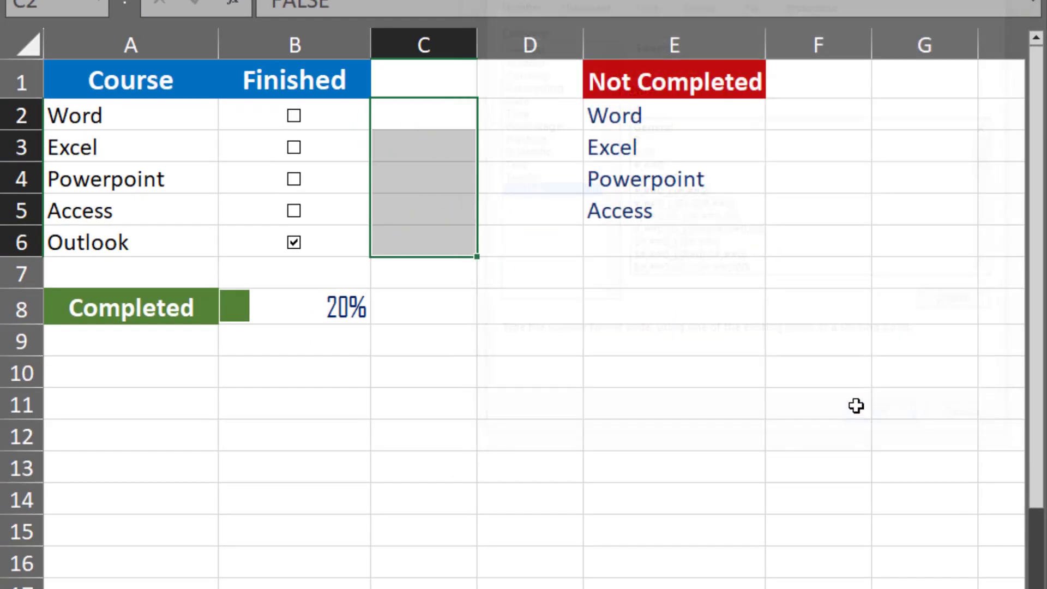